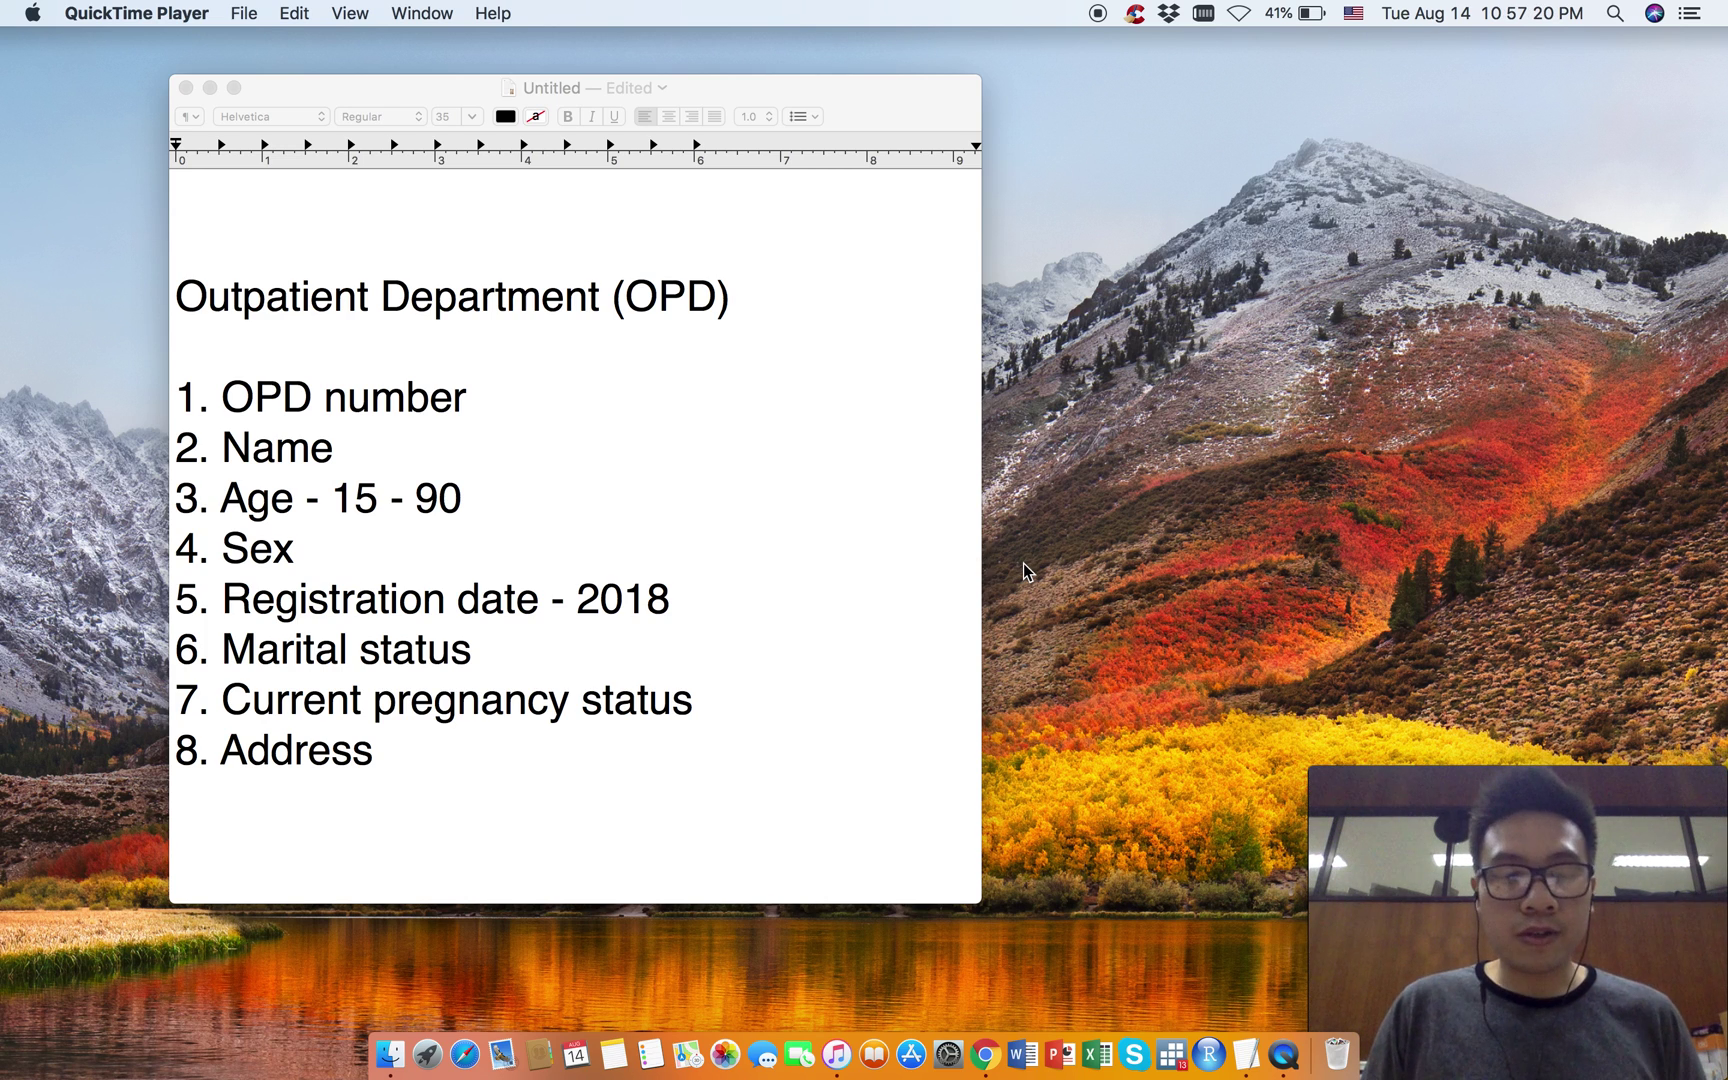
Step: Launch EpiData Manager by searching 'epi' in Spotlight
key("super+space")
type("epi")
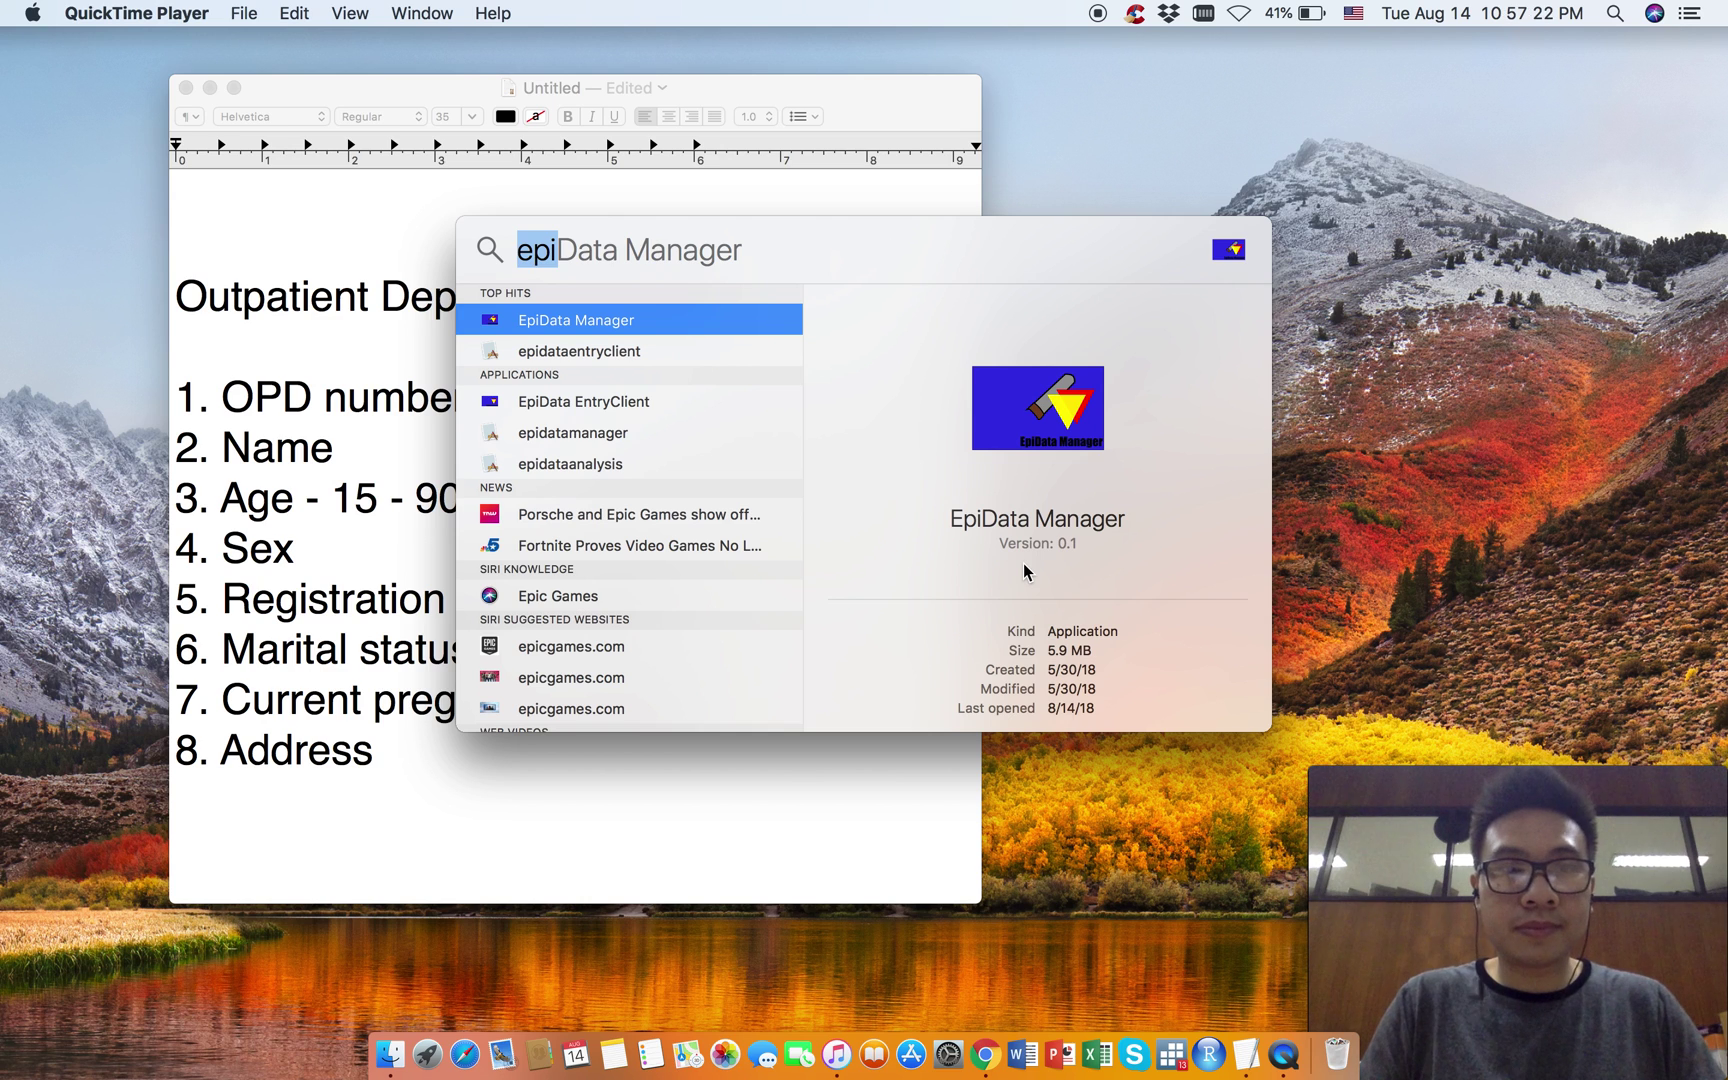
key("Right")
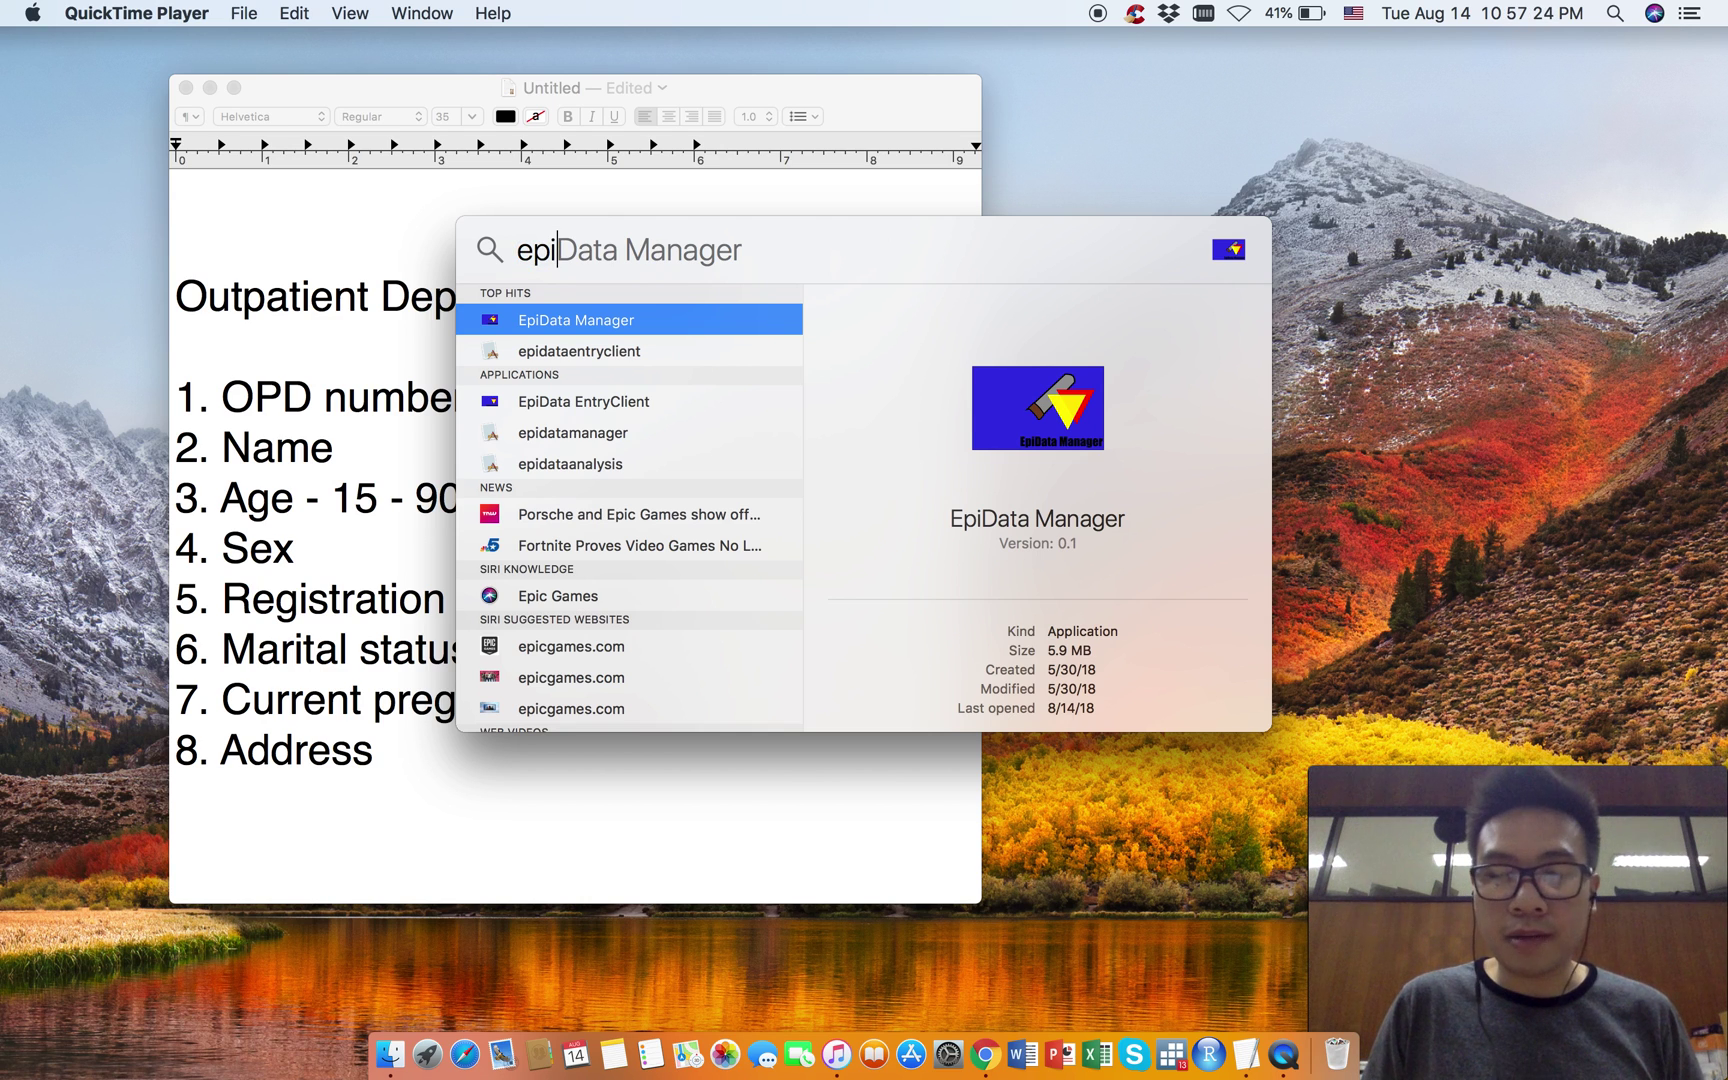
key("Return")
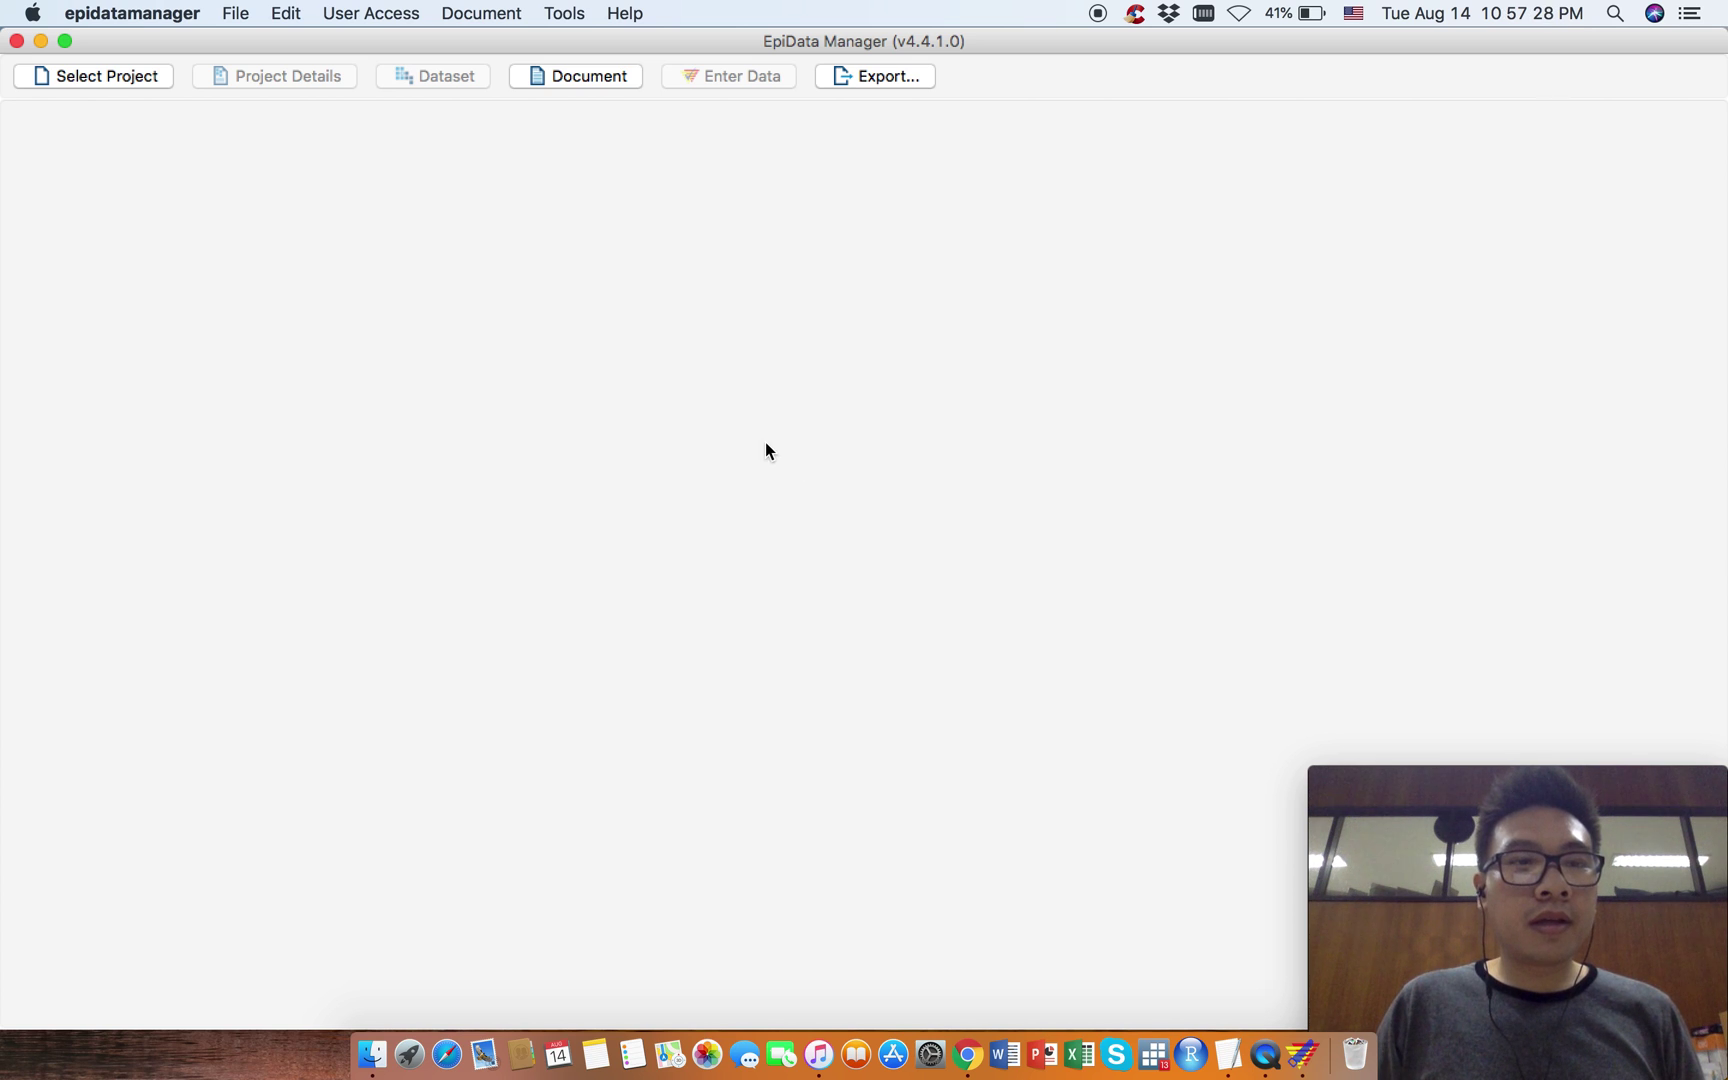
Step: Create a new empty project with Dataset 1 and bring up its save dialog
left_click(236, 13)
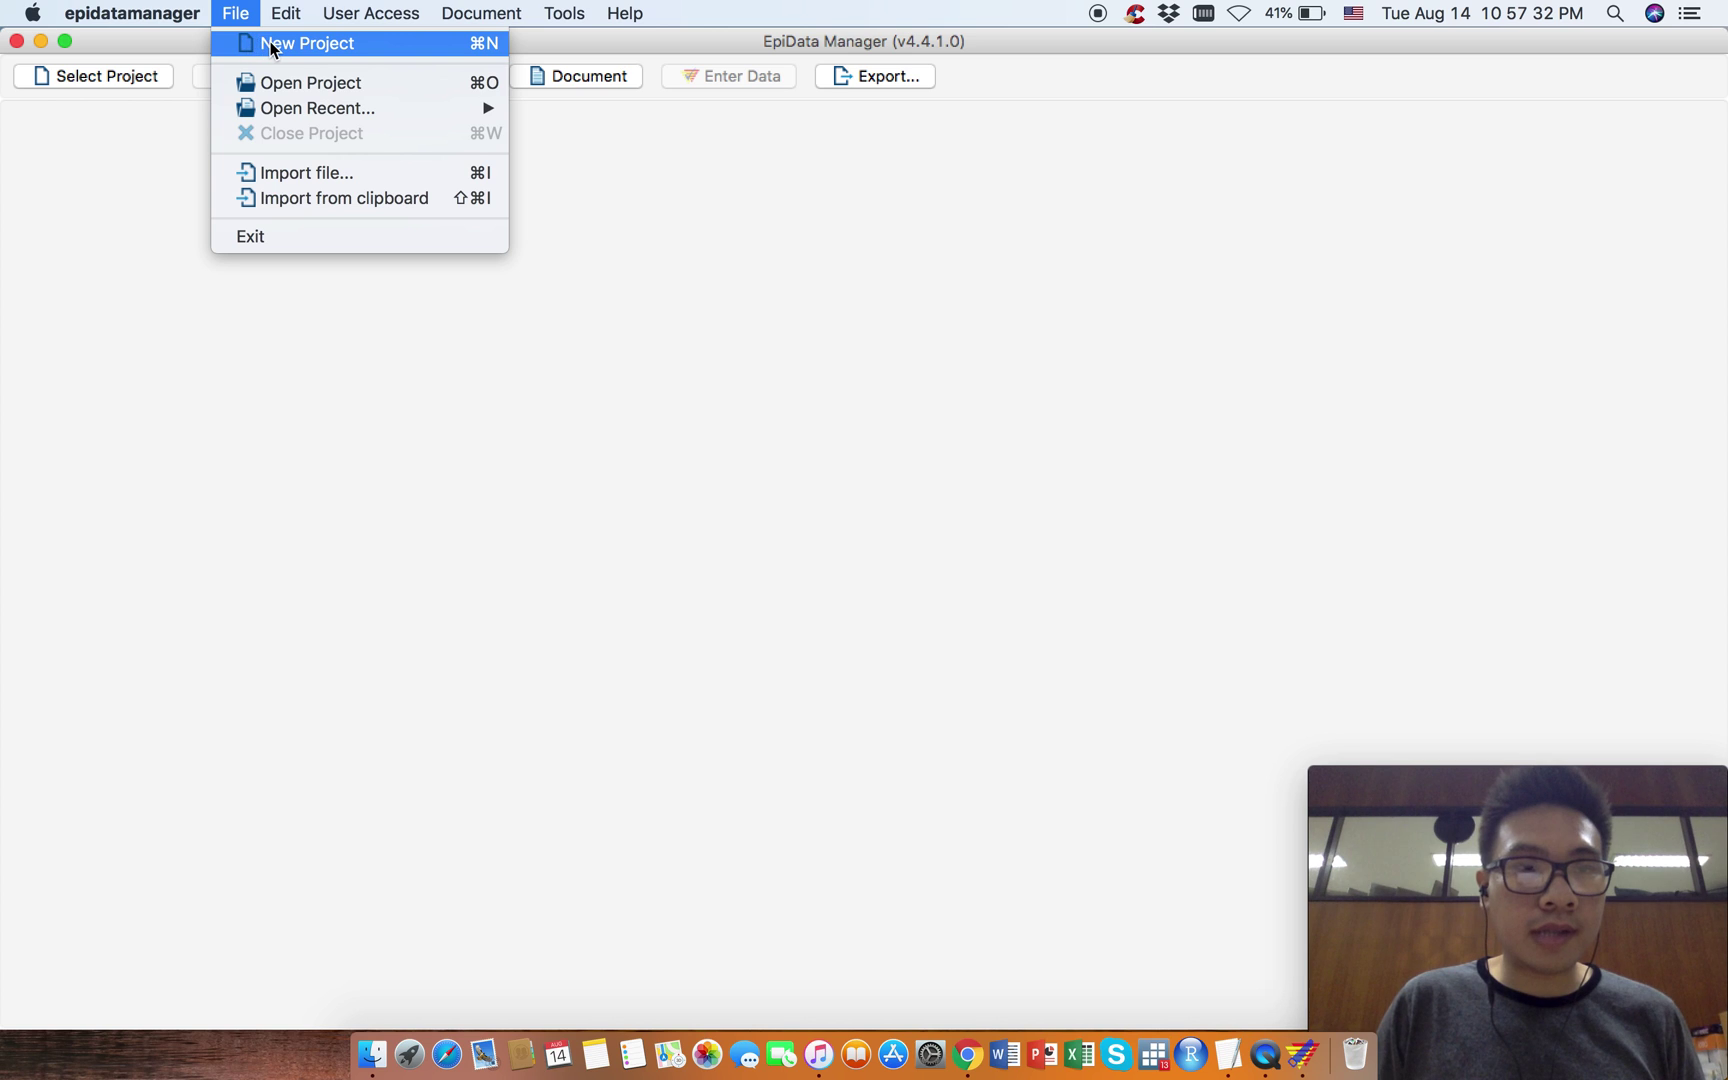
left_click(271, 45)
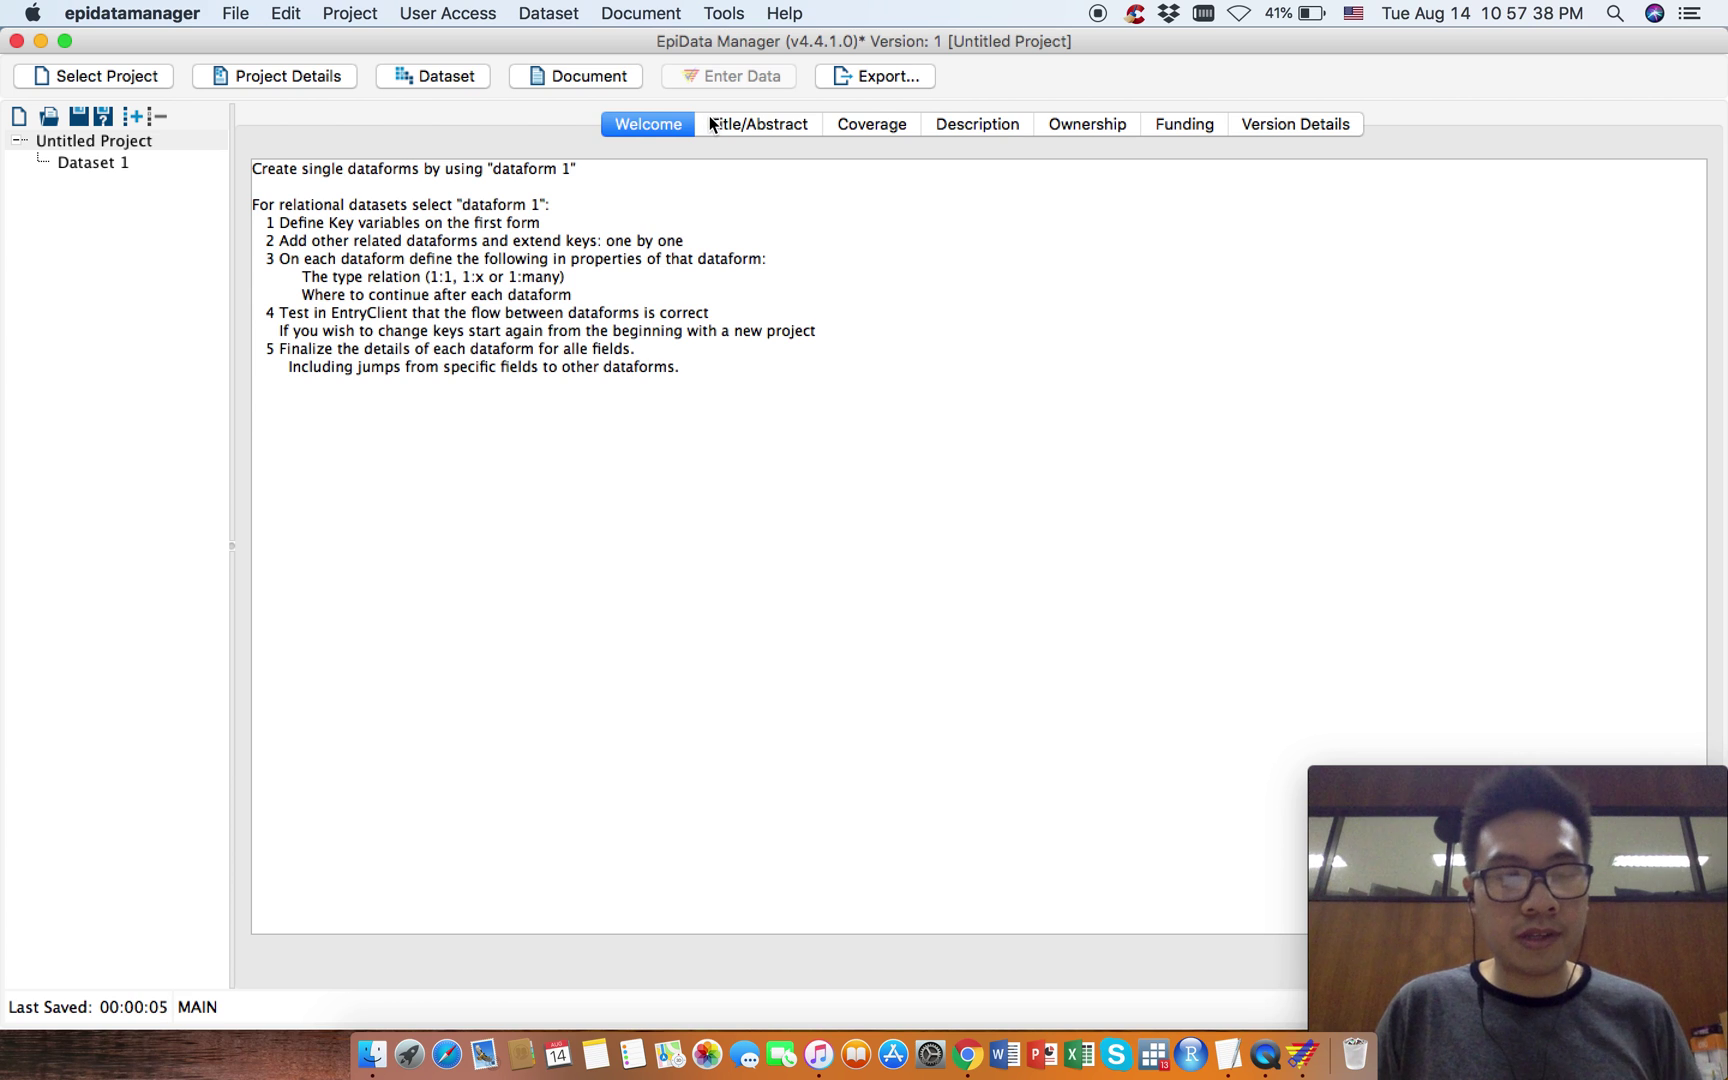
left_click(251, 10)
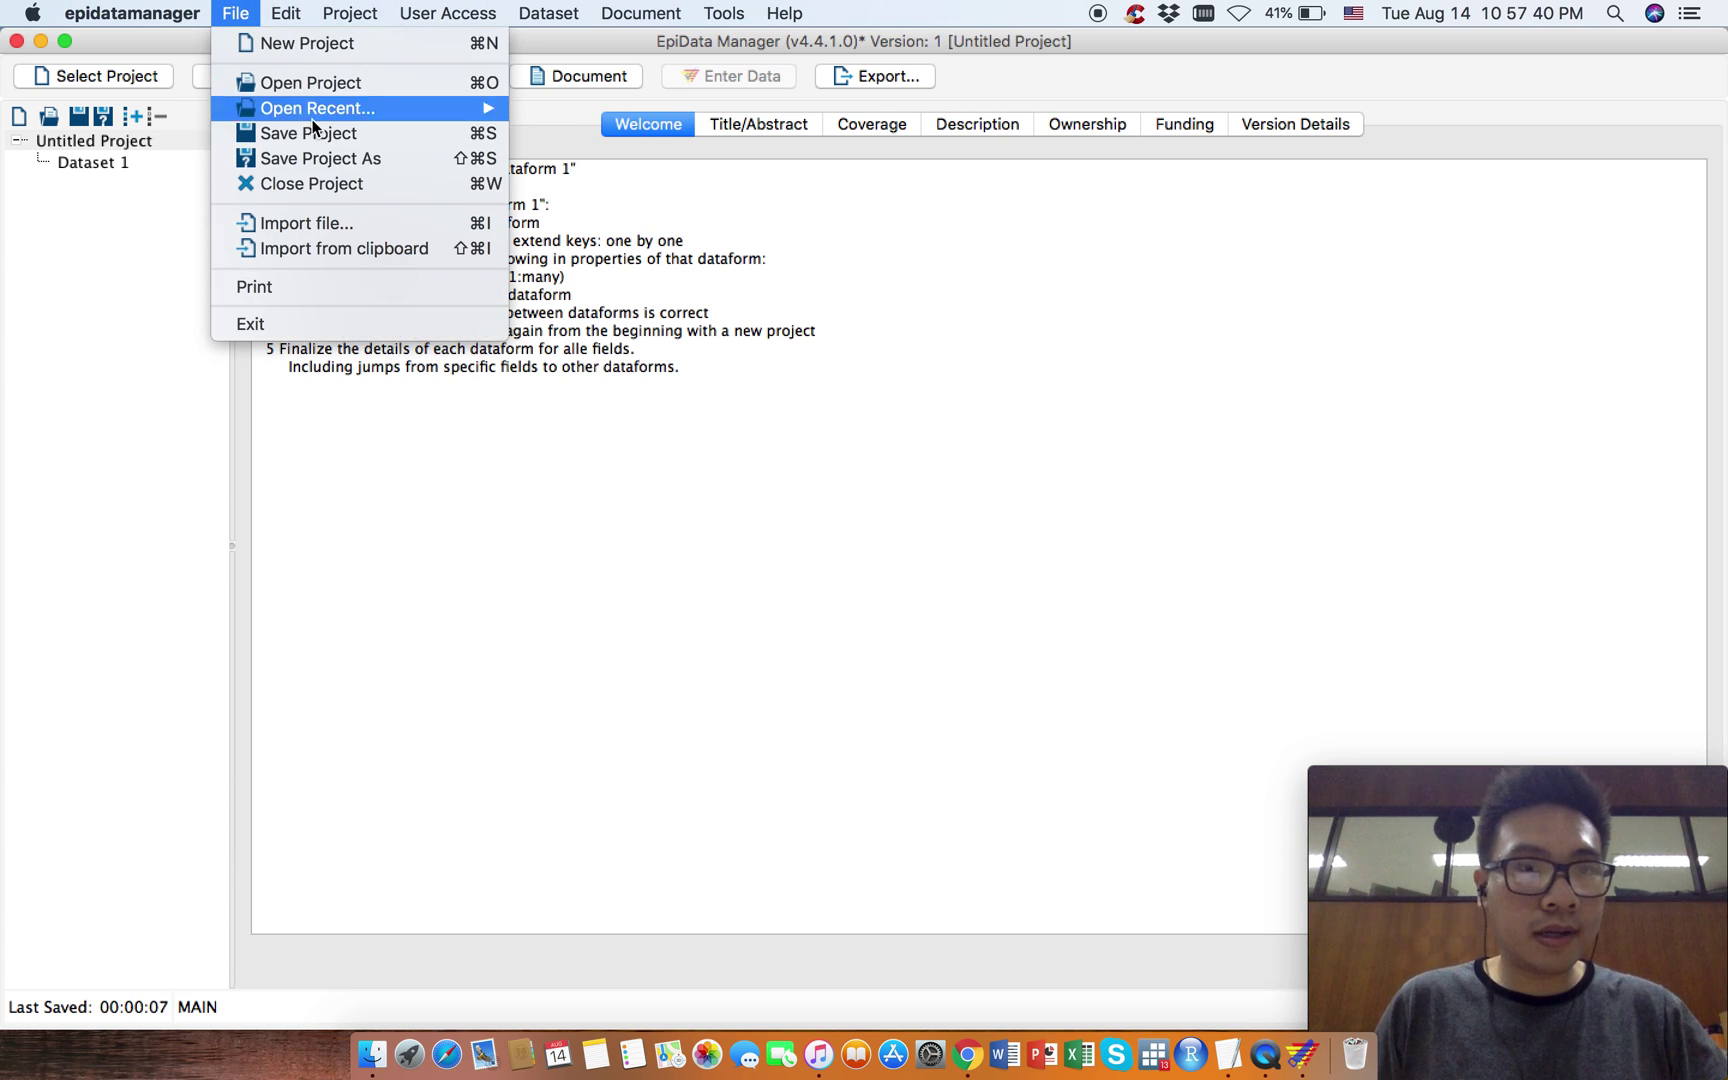
left_click(557, 190)
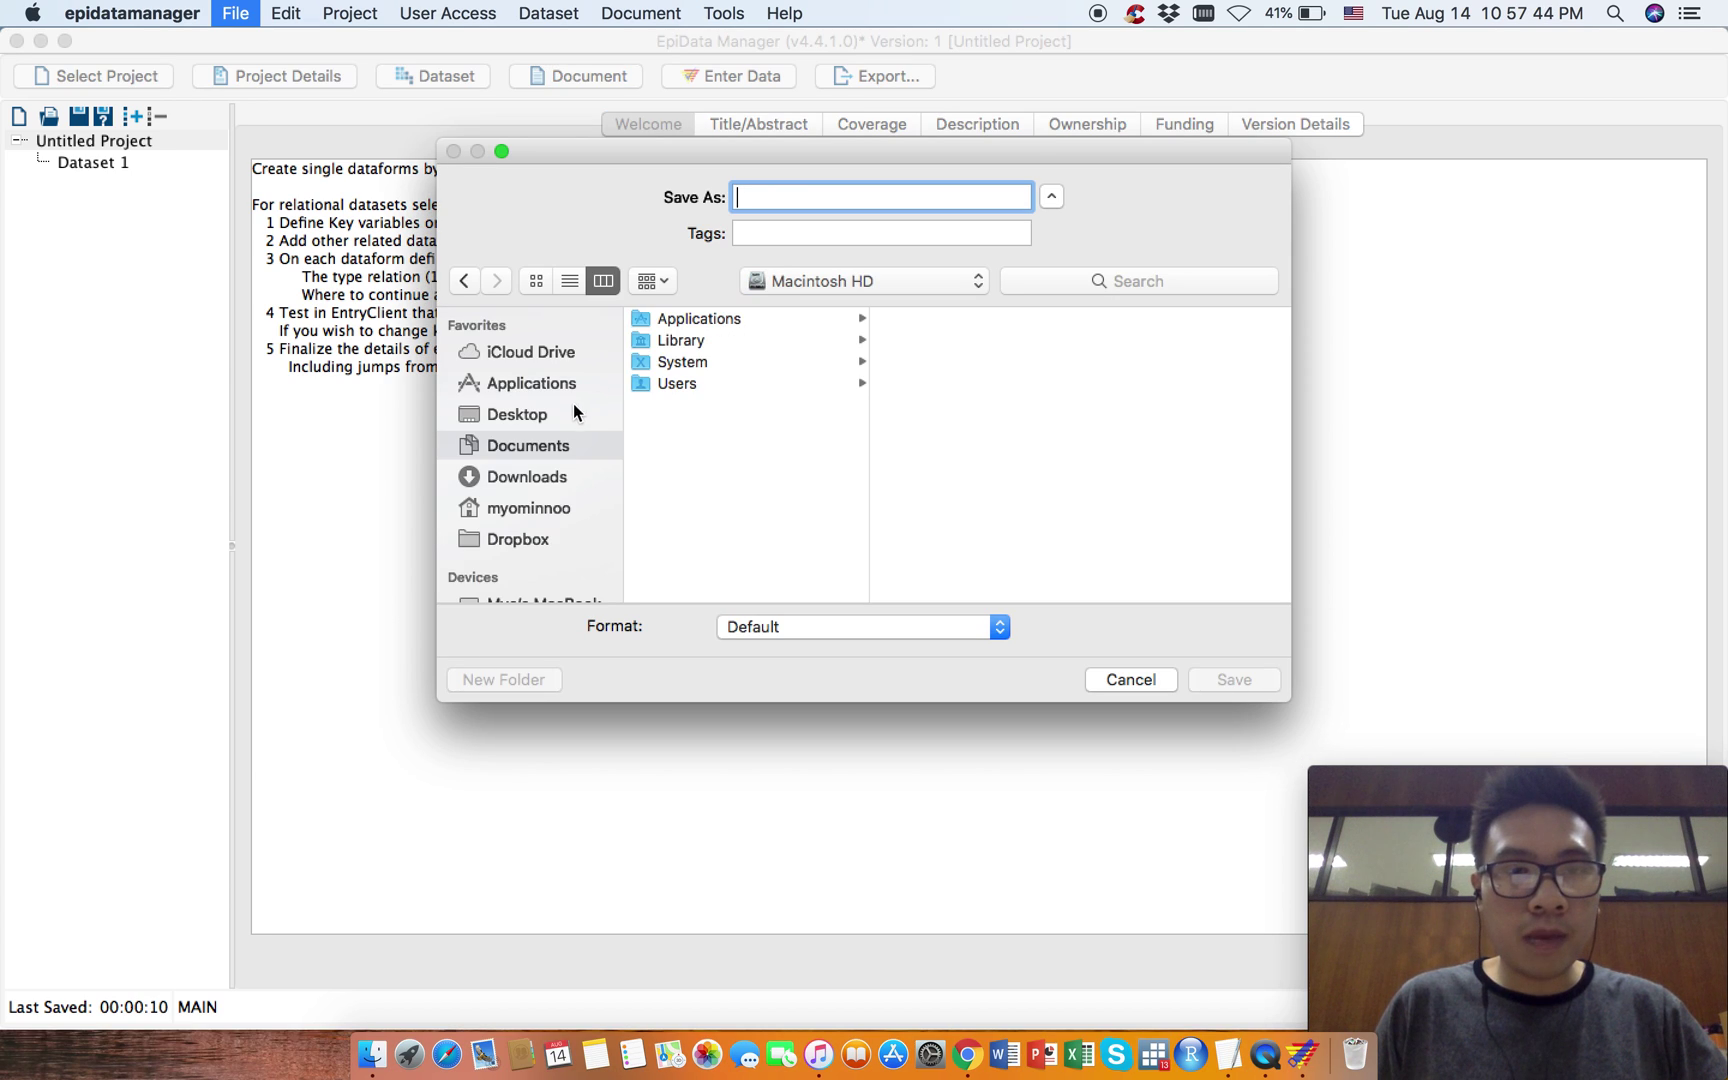
Step: Save the project to Documents as opd_register.epx
left_click(549, 443)
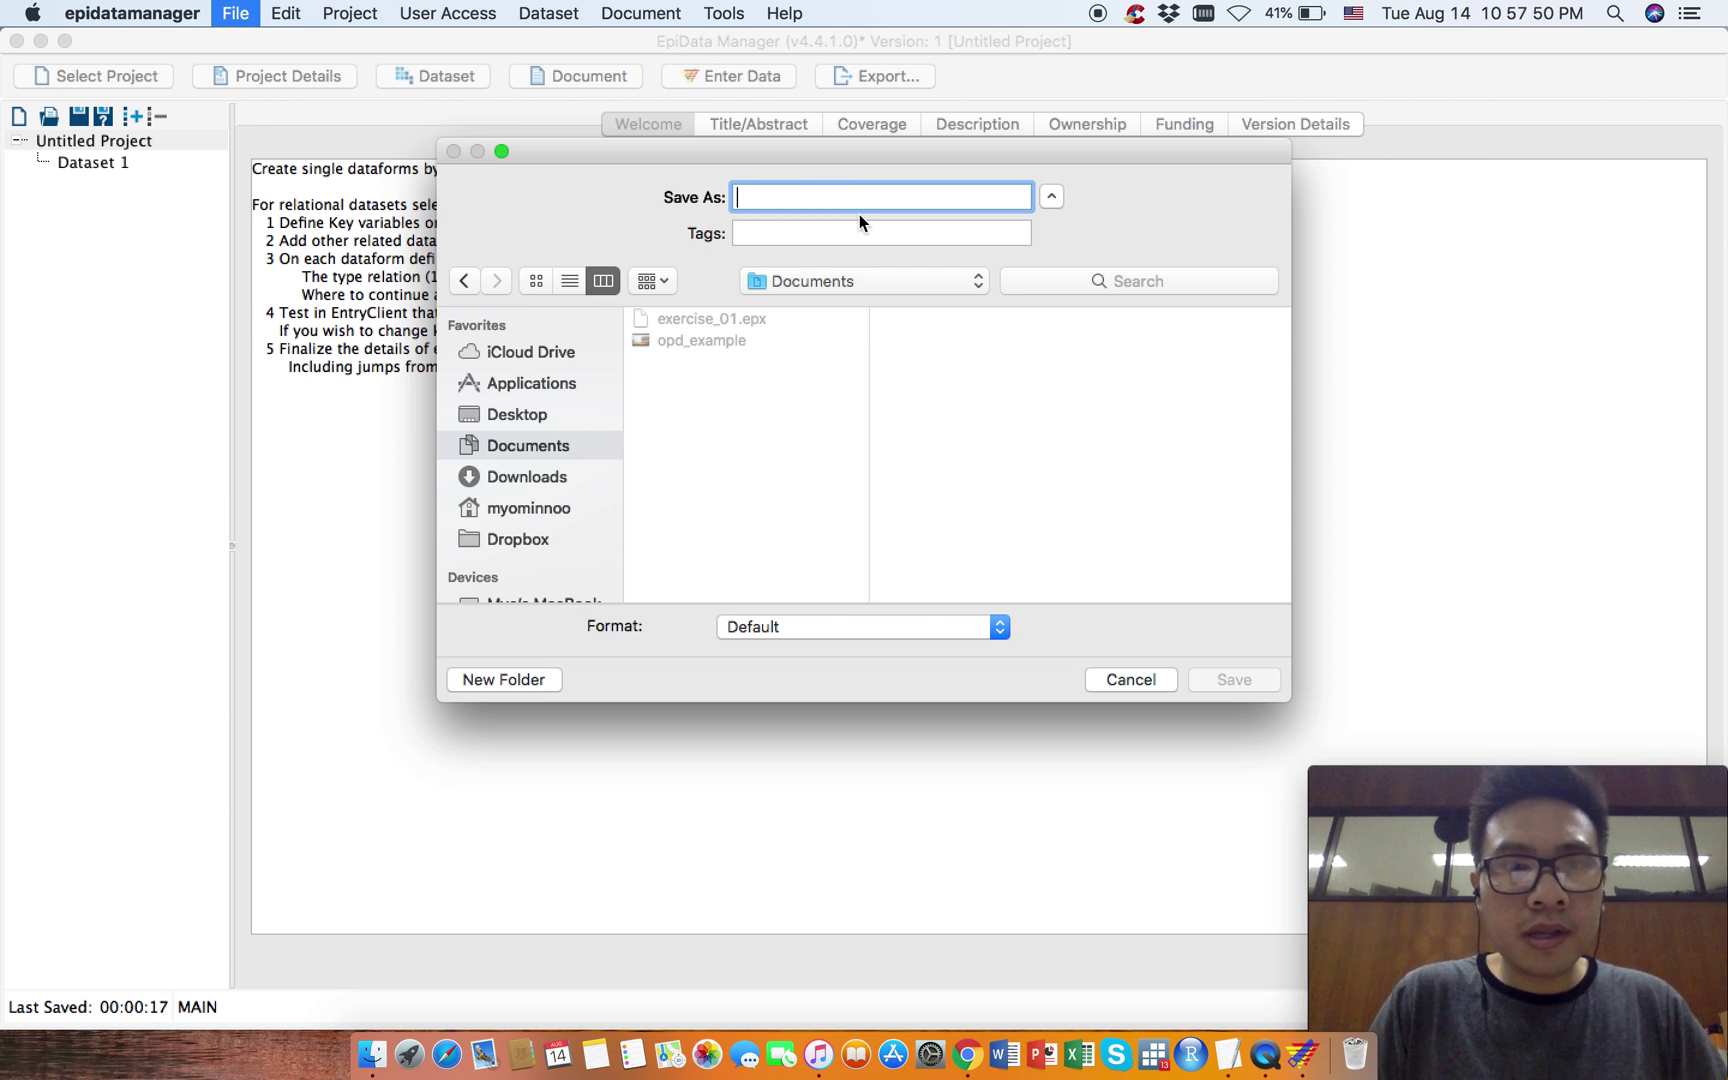
type("opd")
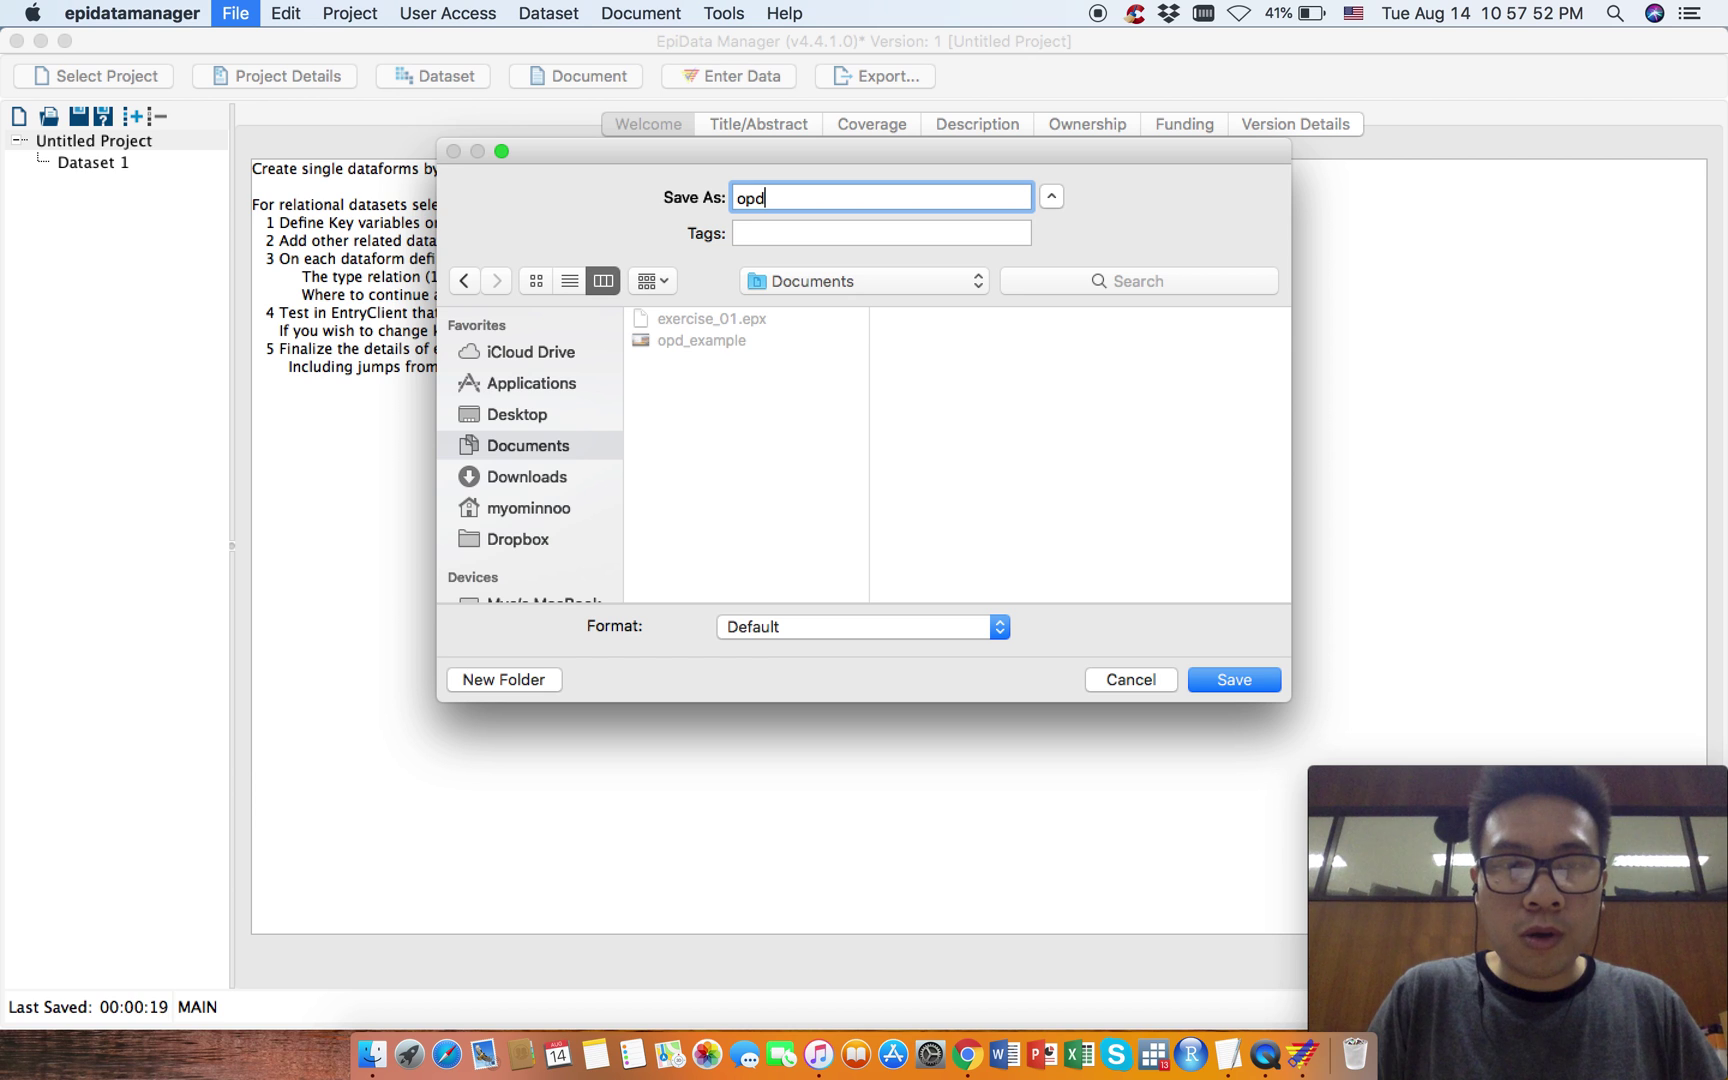
type("_register")
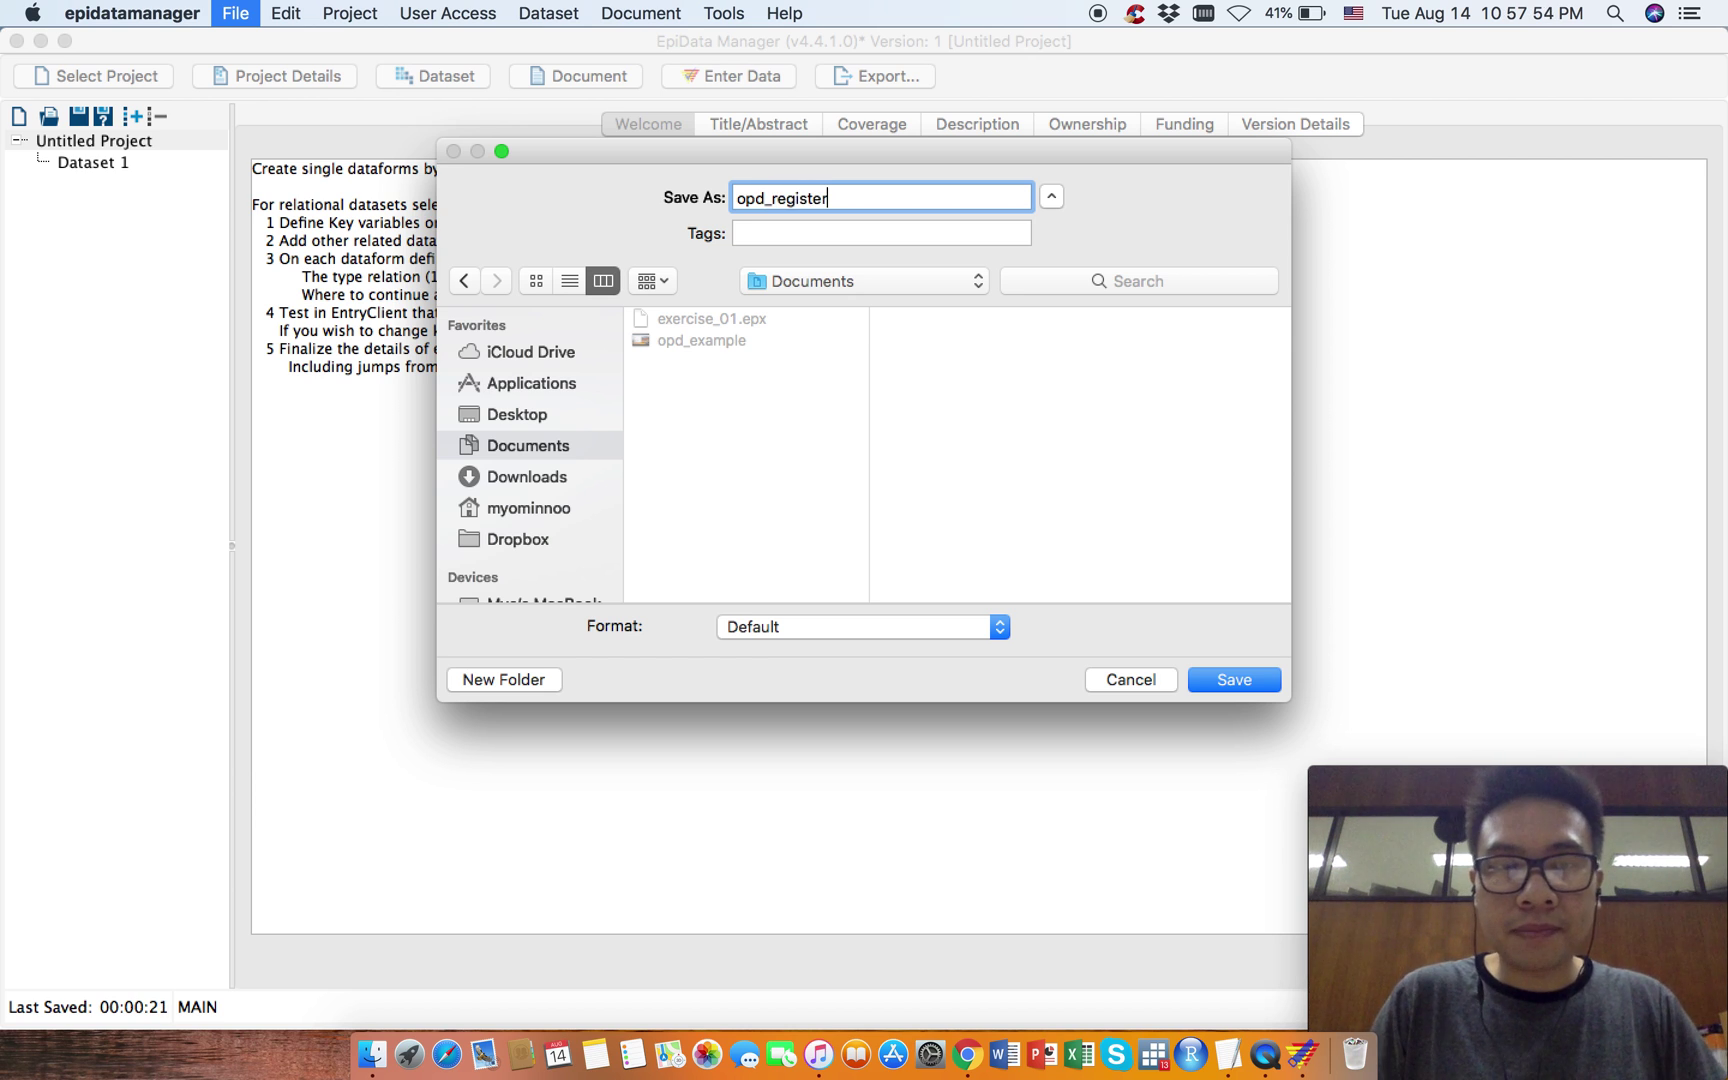
key("Return")
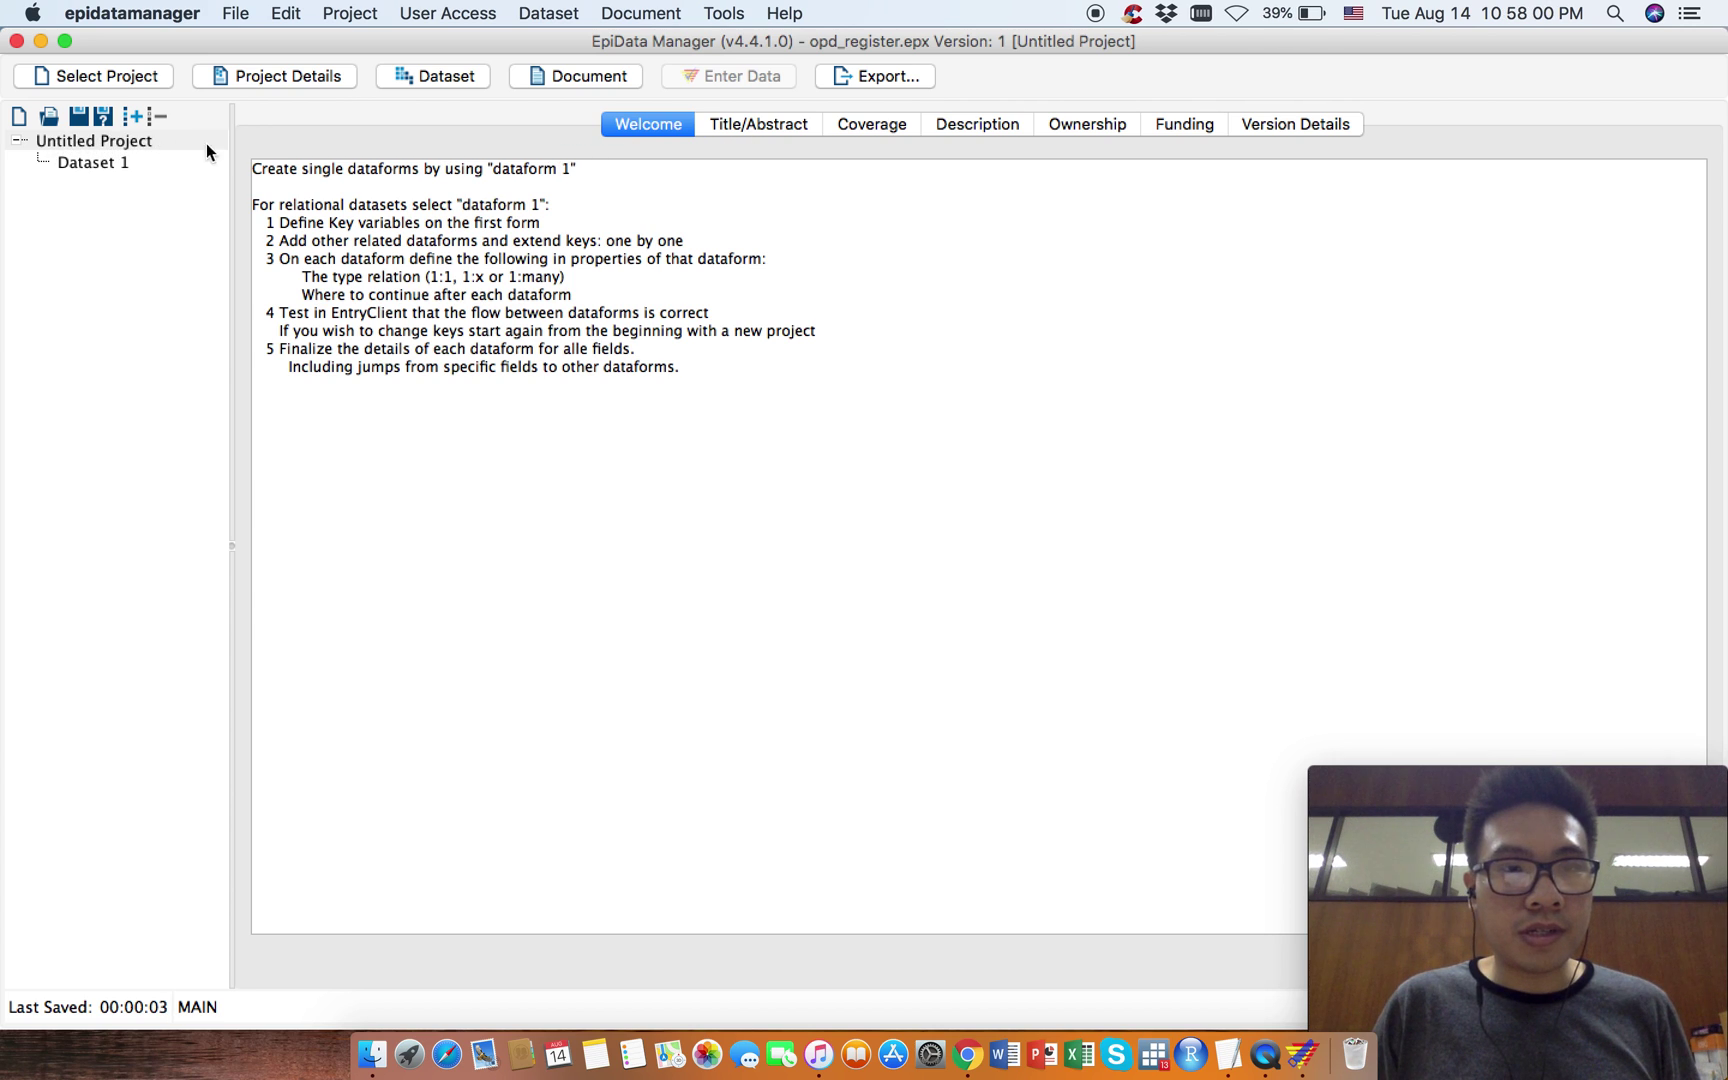
Step: Replace the 'Untitled Project' title with 'OPD Register' on the Title/Abstract tab
left_click(721, 125)
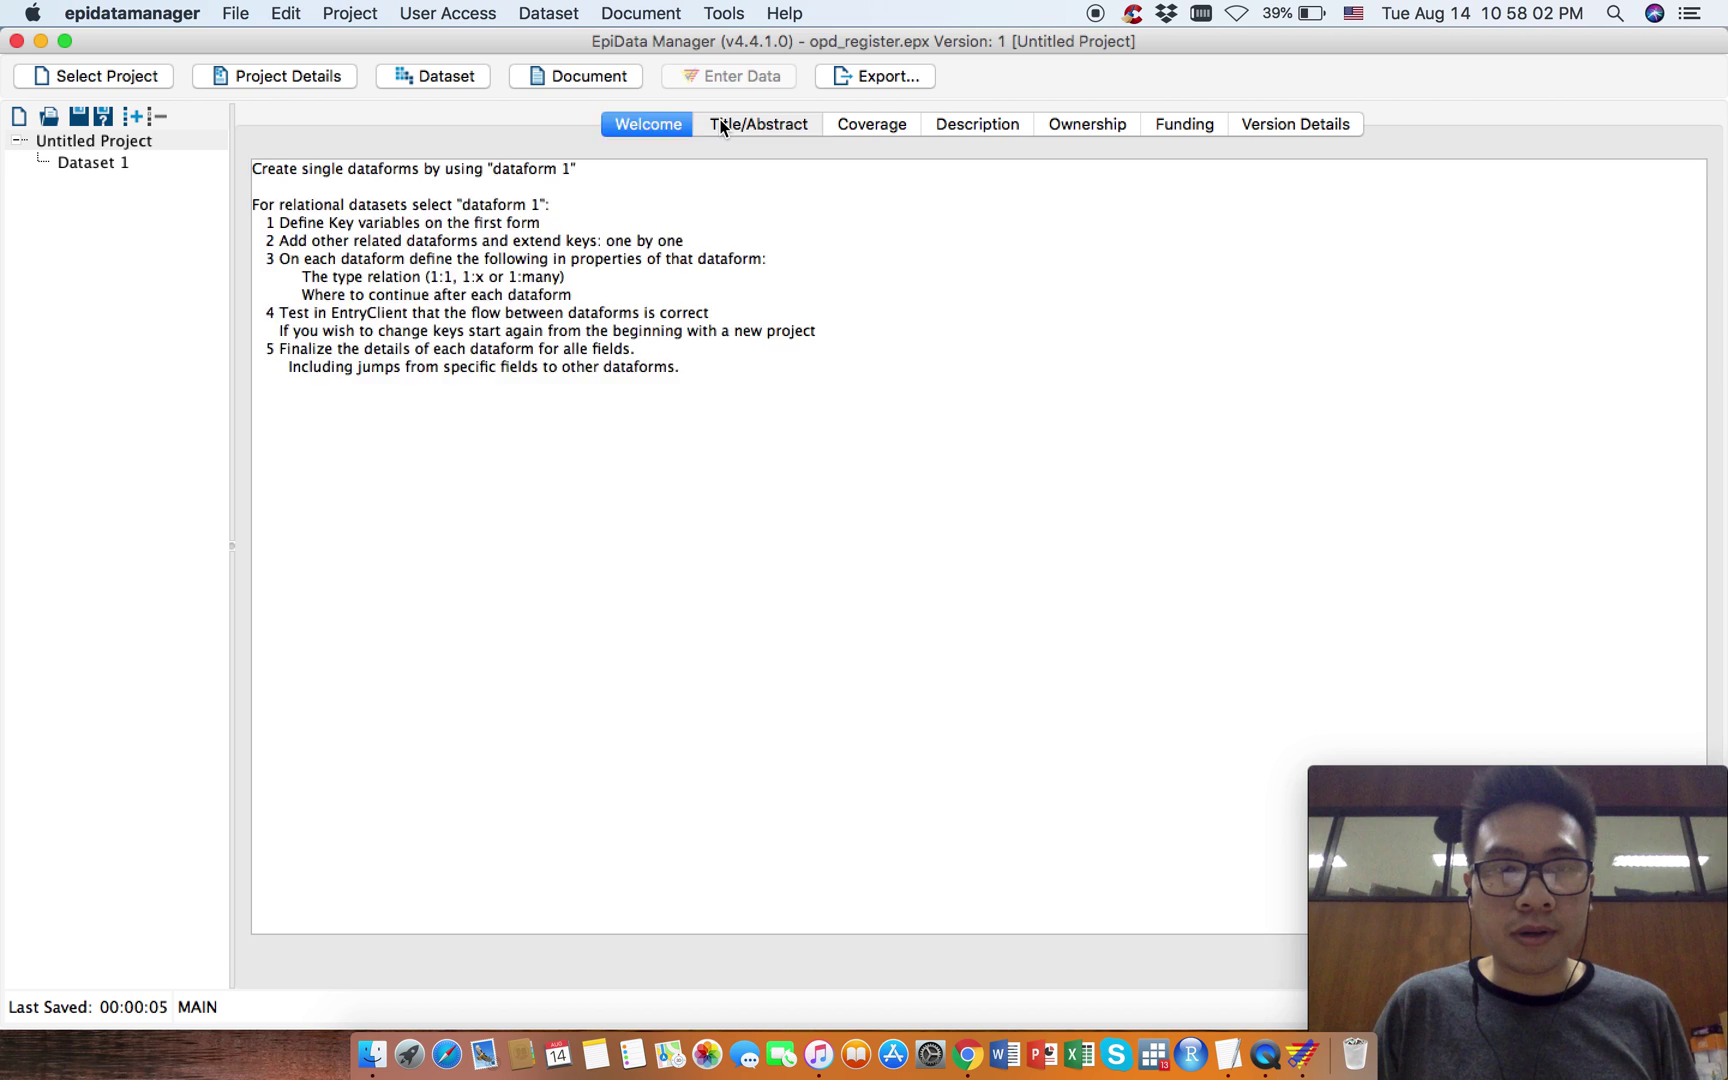
triple_click(690, 190)
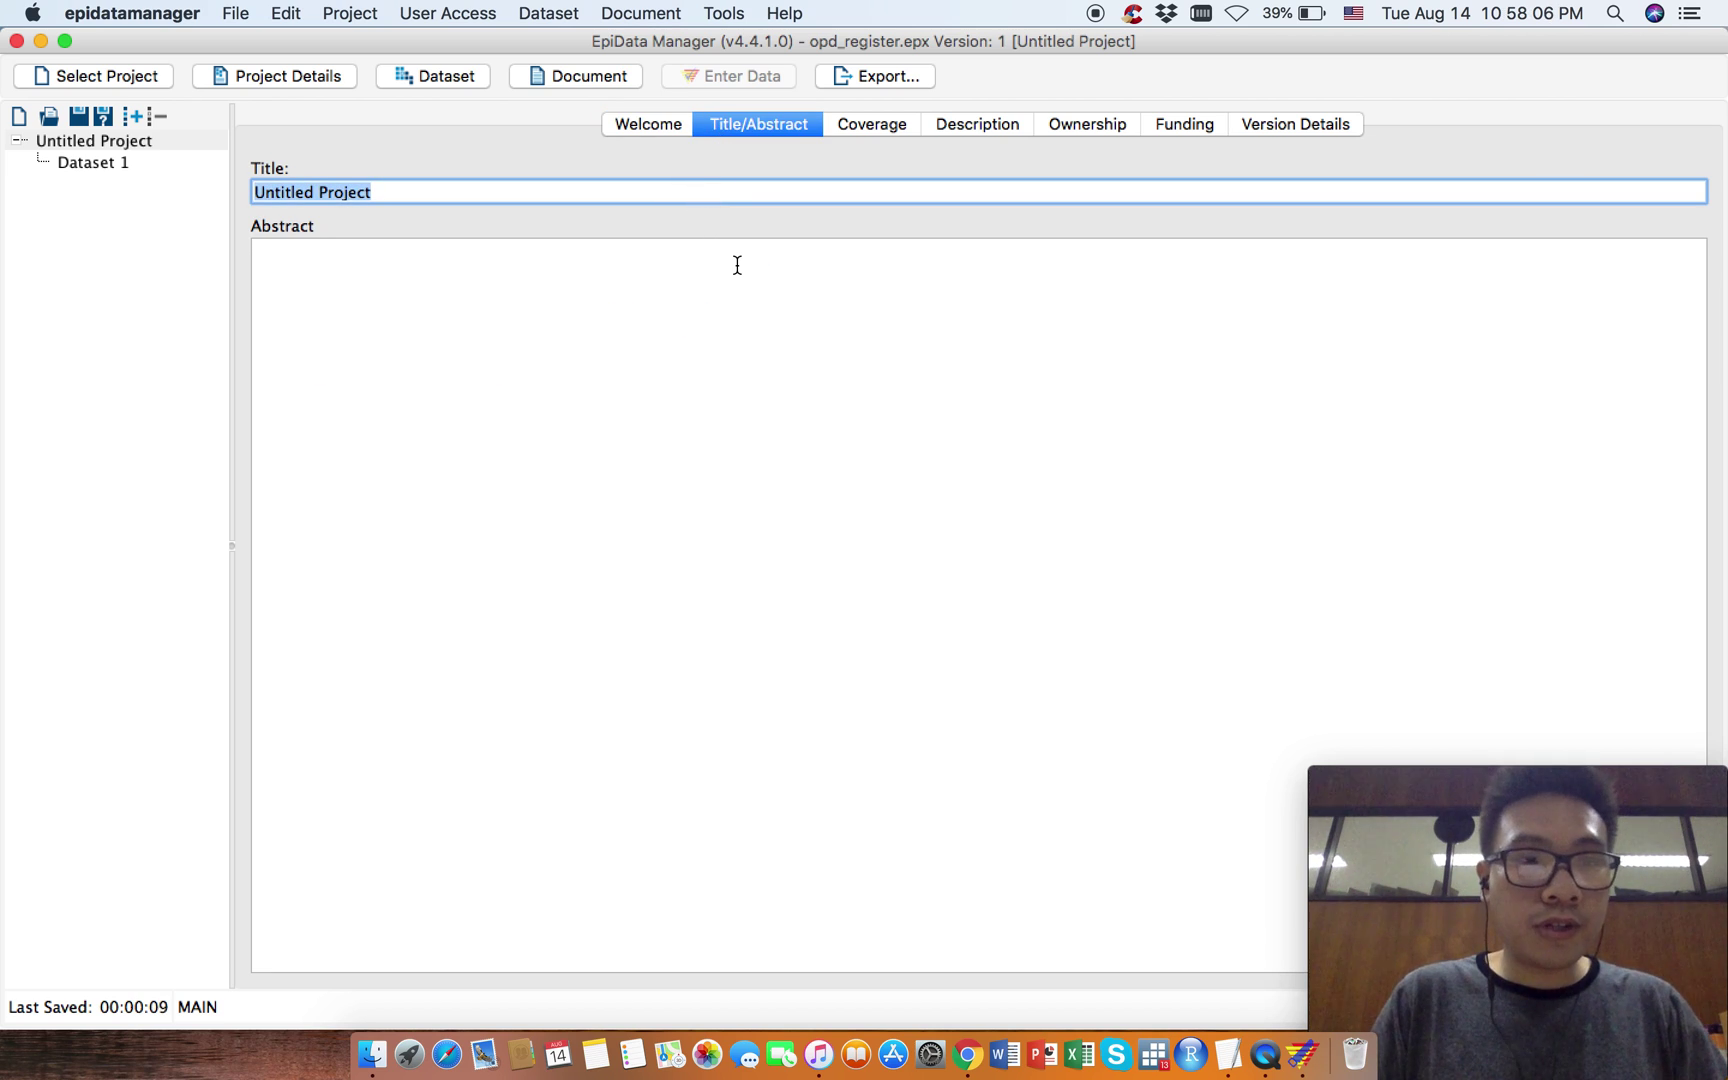
type("OPD ")
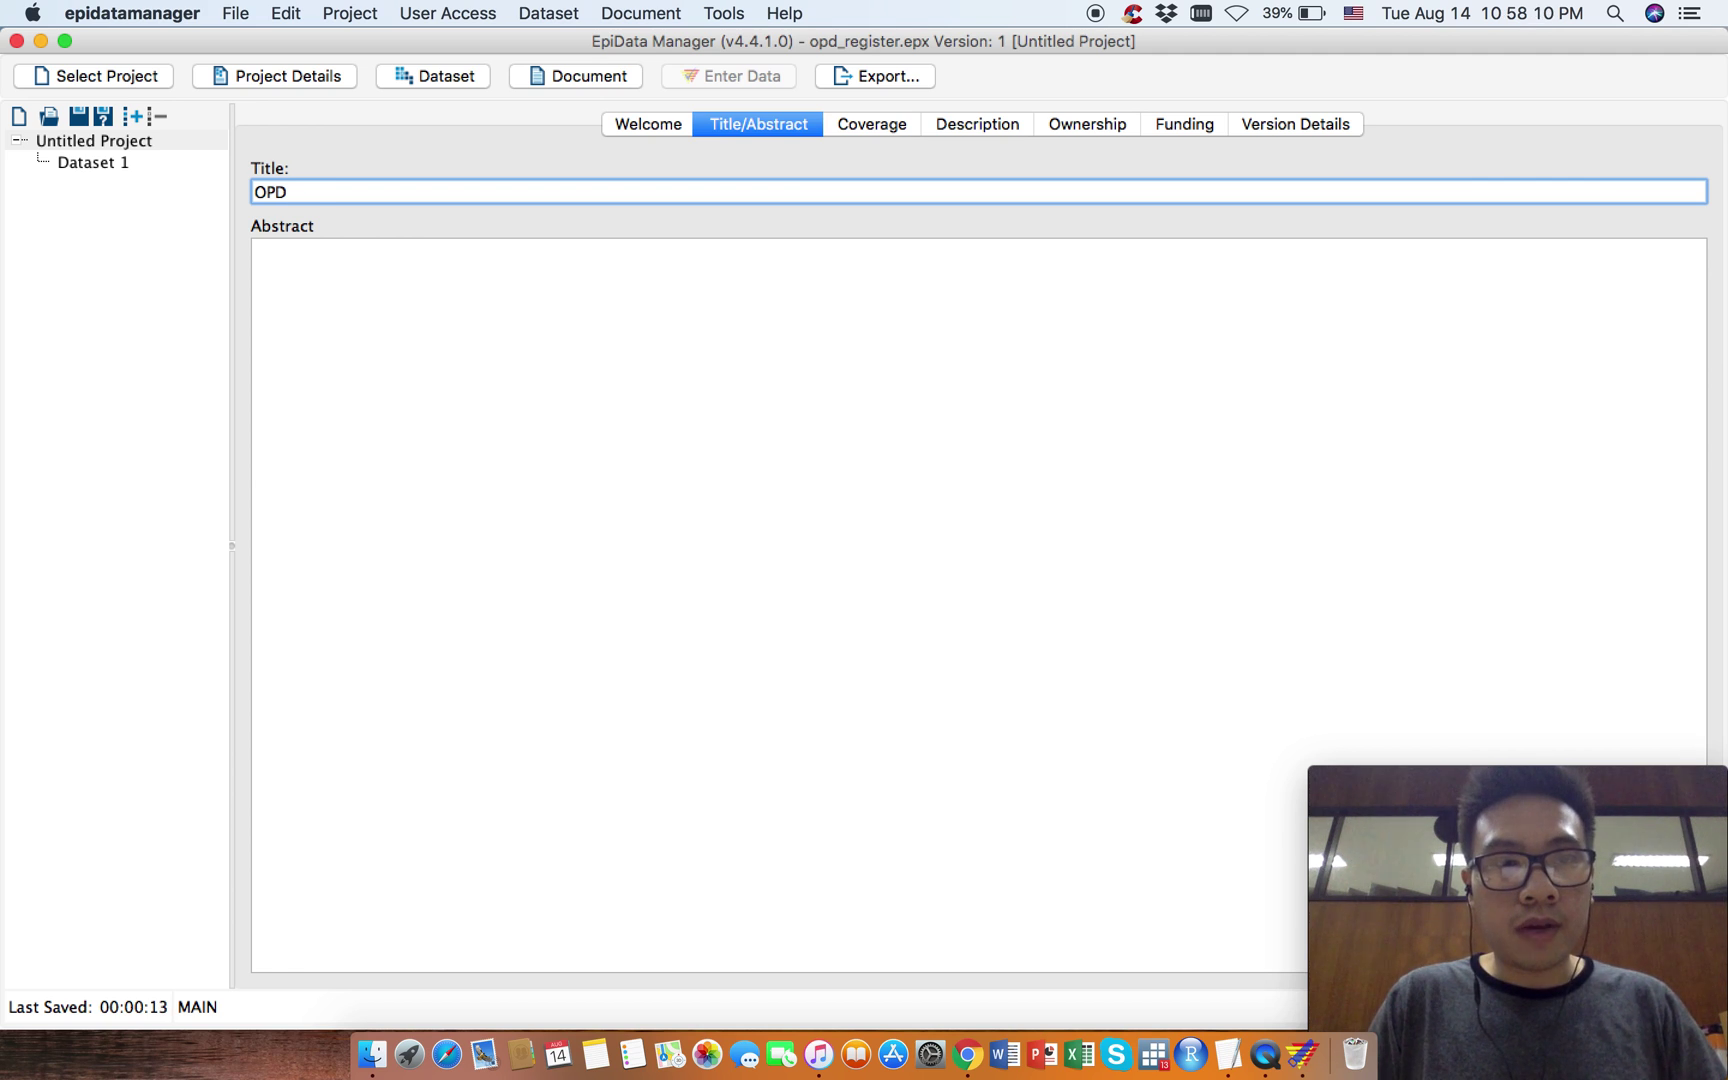
type("Register")
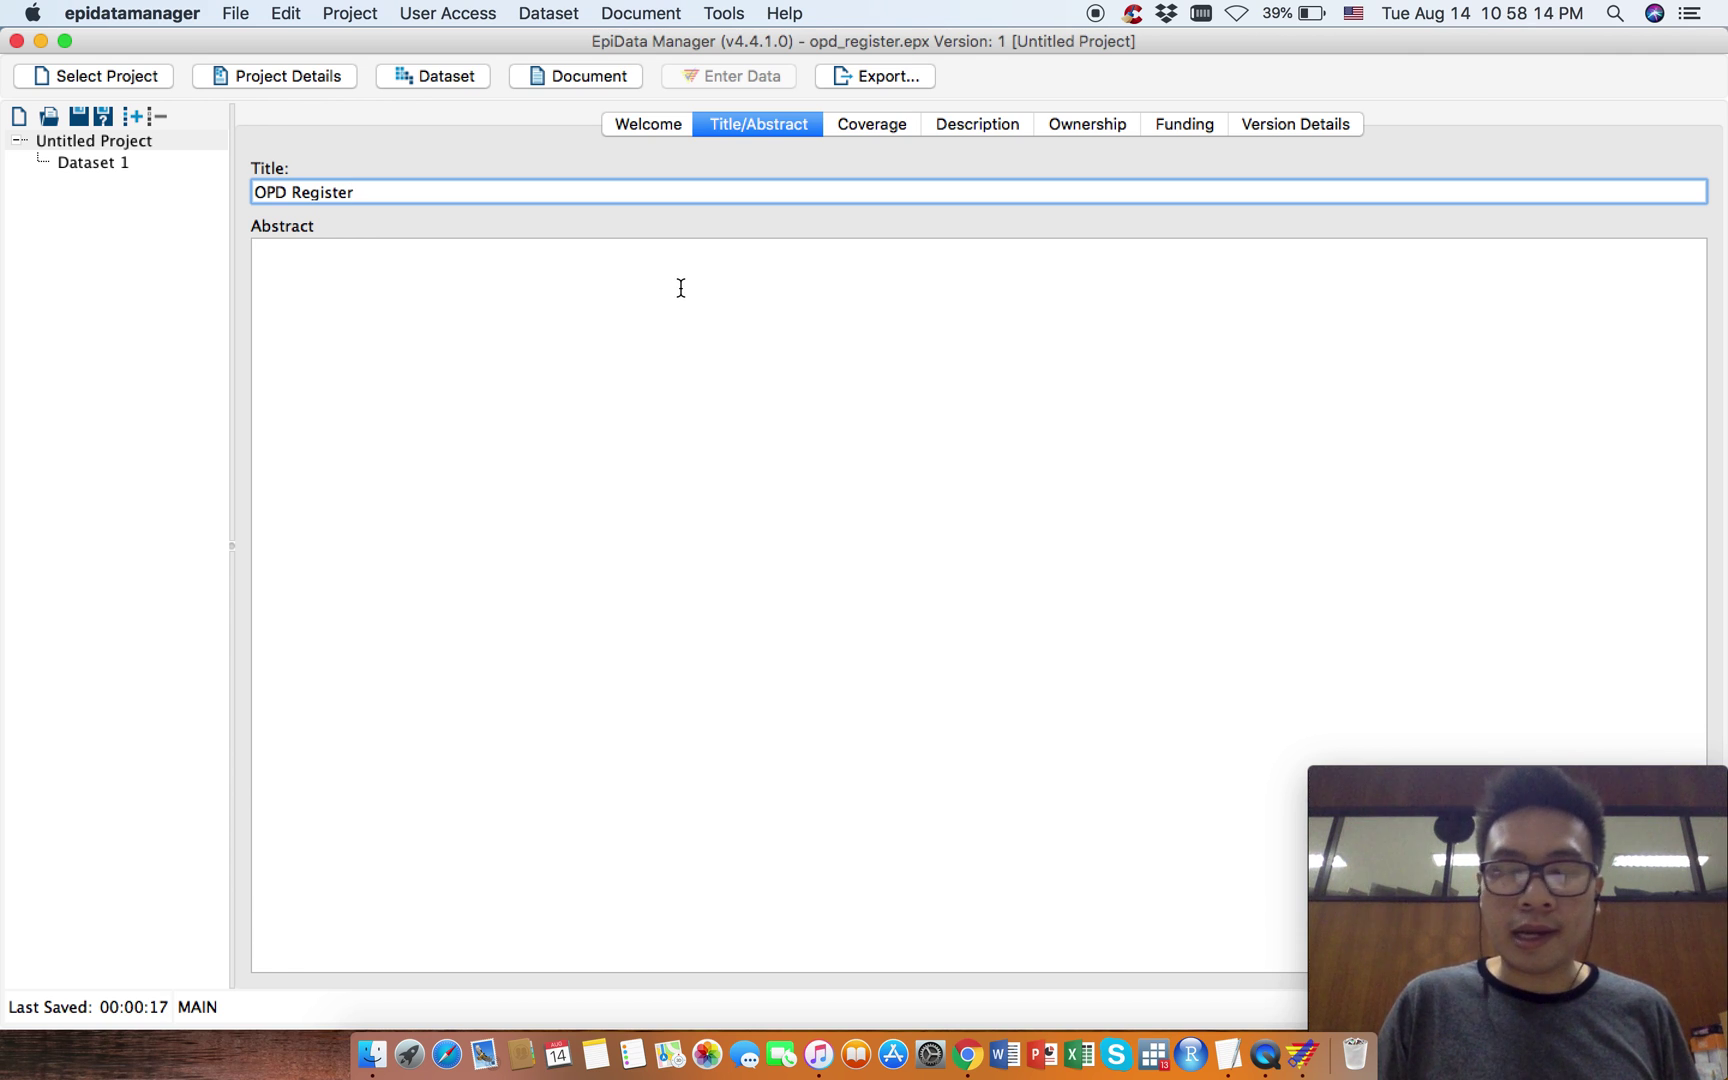
key("Return")
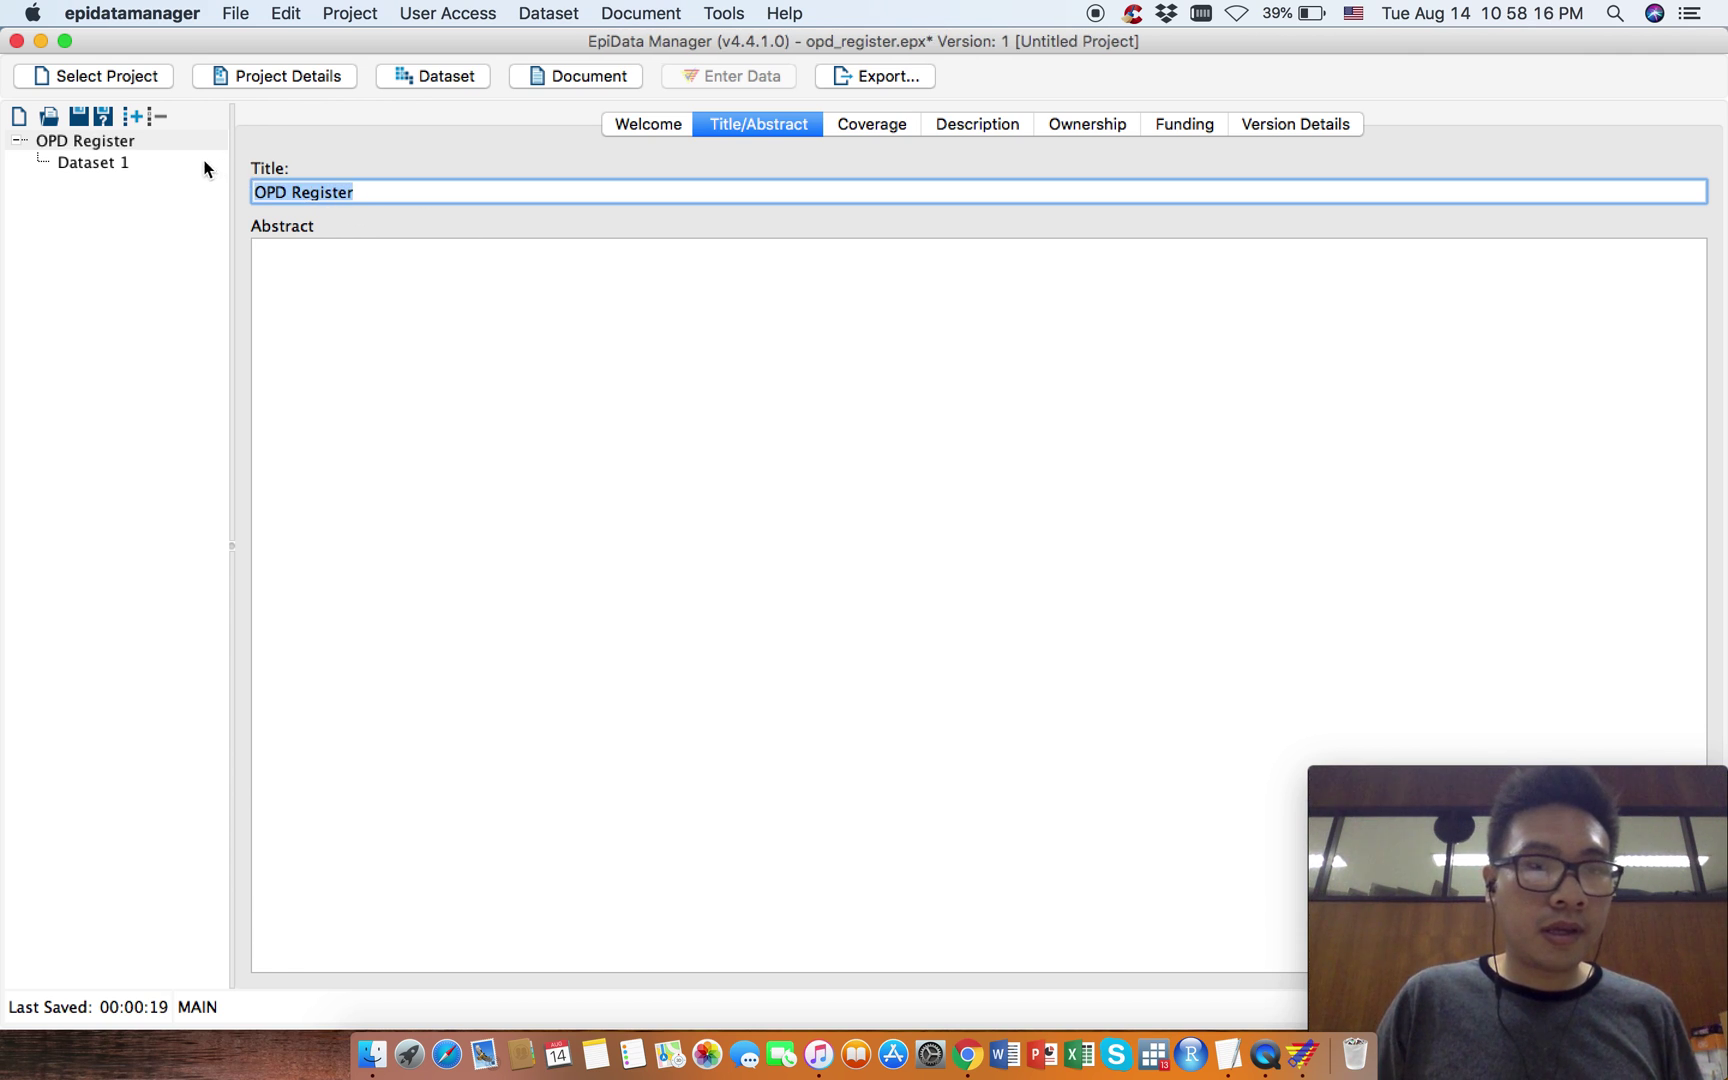
Step: Open the Dataset 1 properties from the empty form designer
left_click(88, 166)
left_click_drag(174, 167, 817, 258)
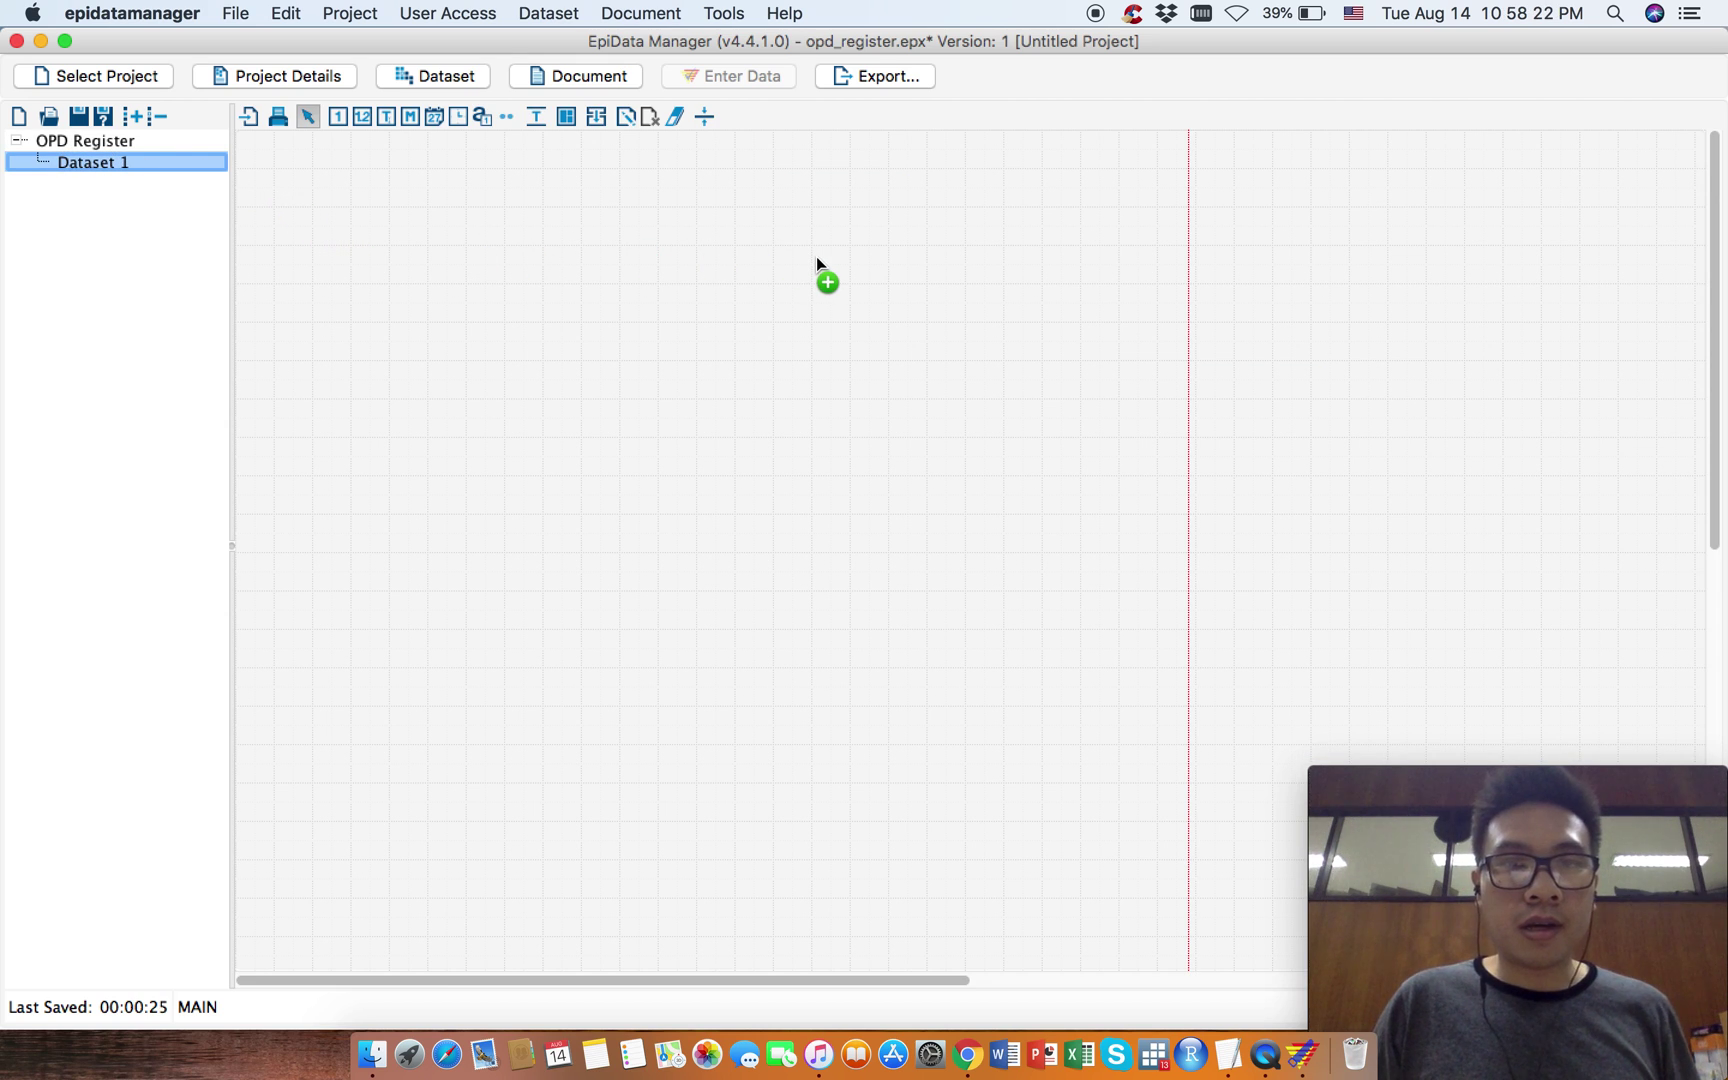
right_click(817, 258)
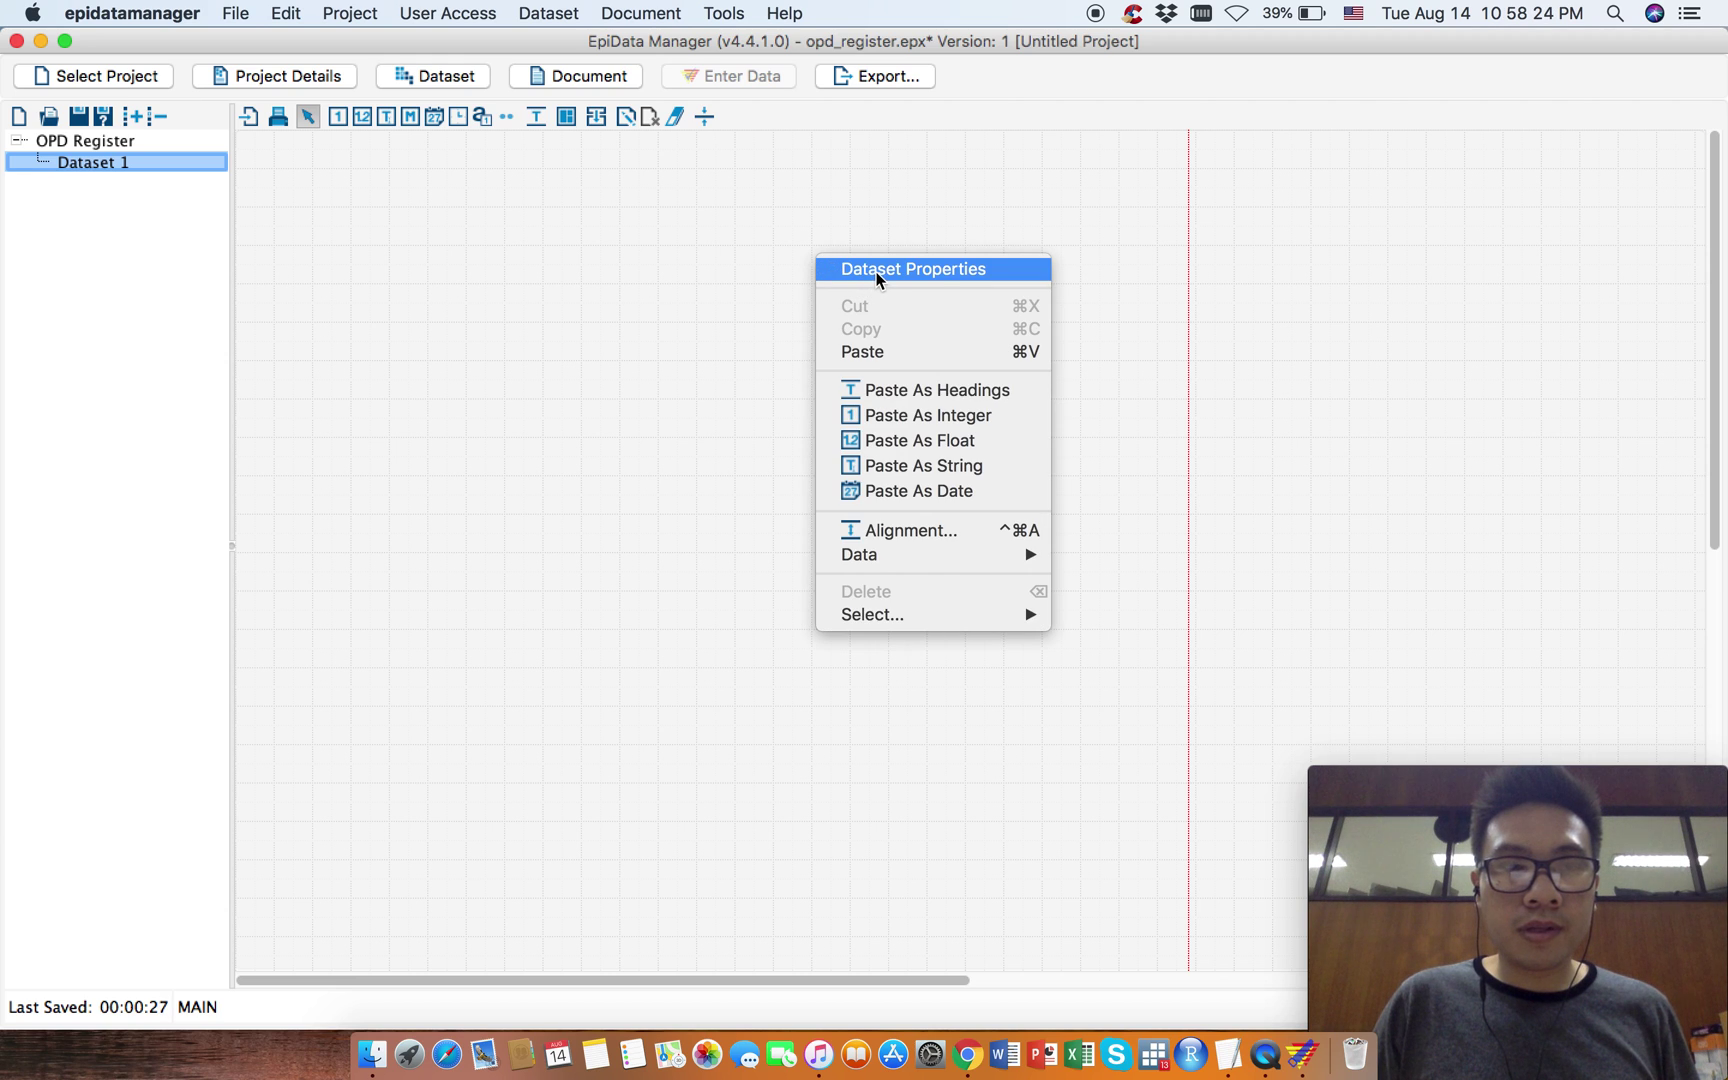
left_click(864, 269)
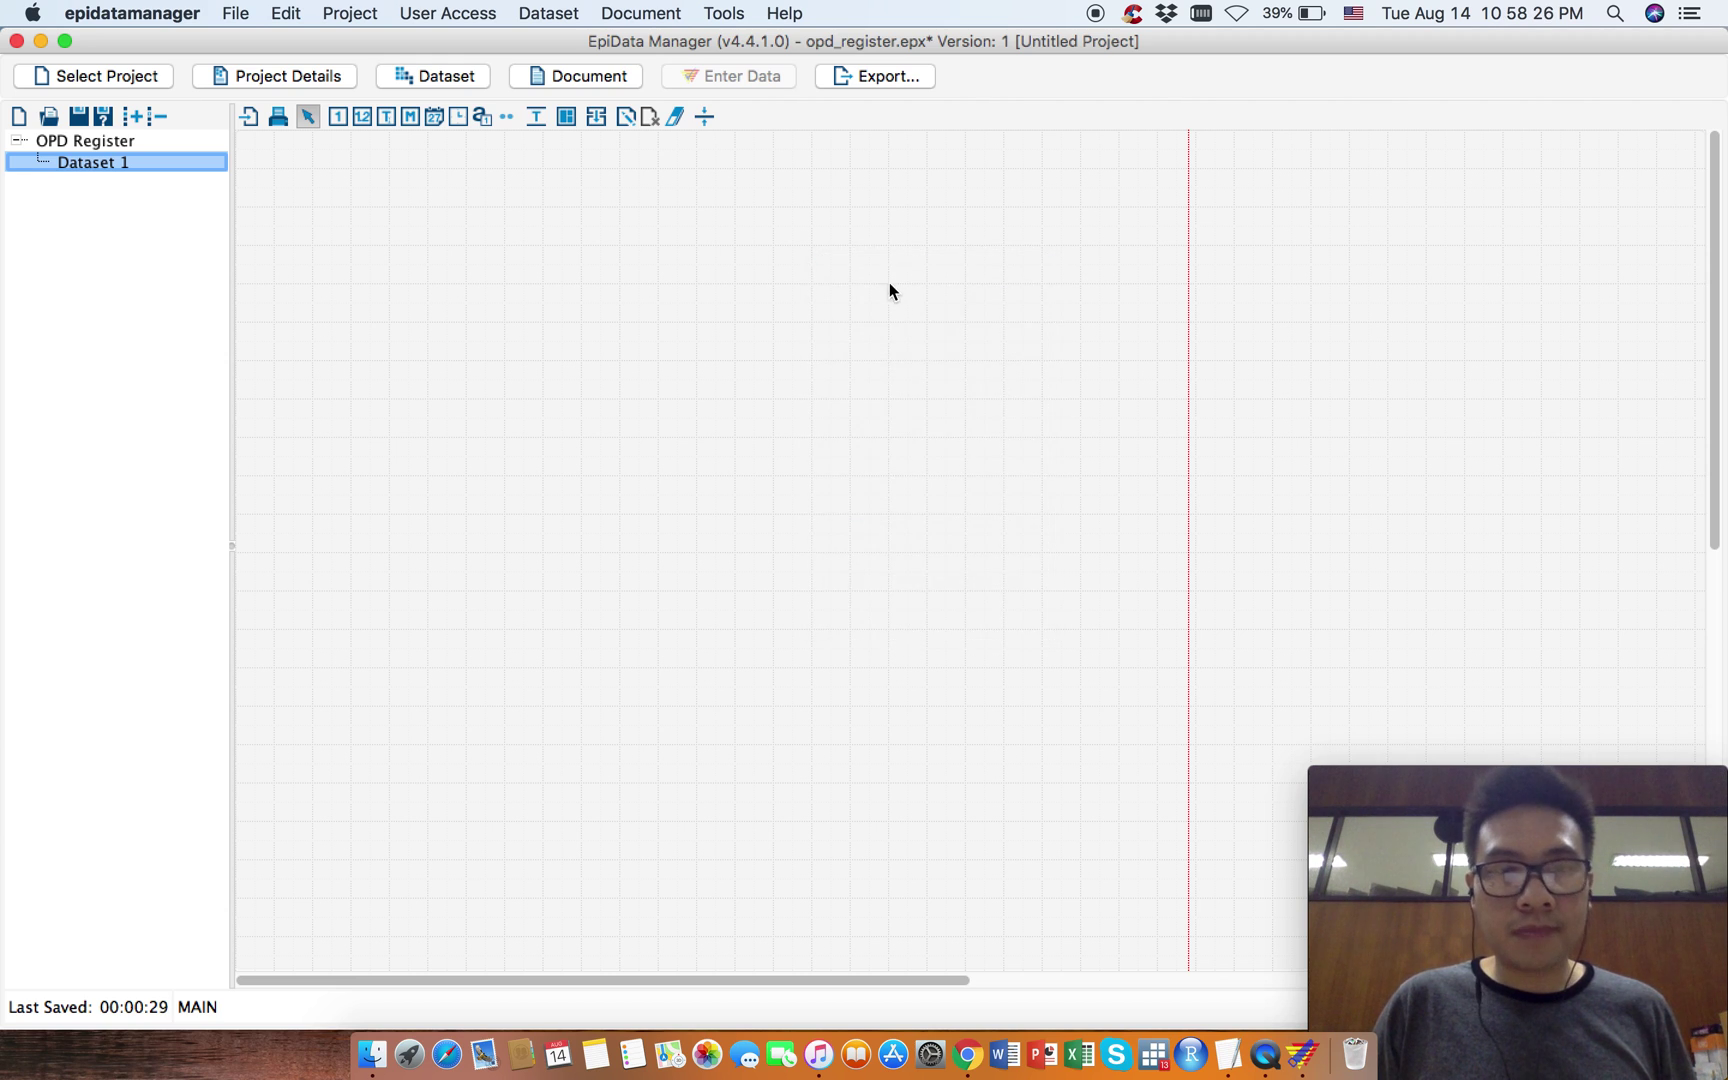
Step: Relabel the dataset 'Baseline Form', apply, and close its properties
left_click(800, 364)
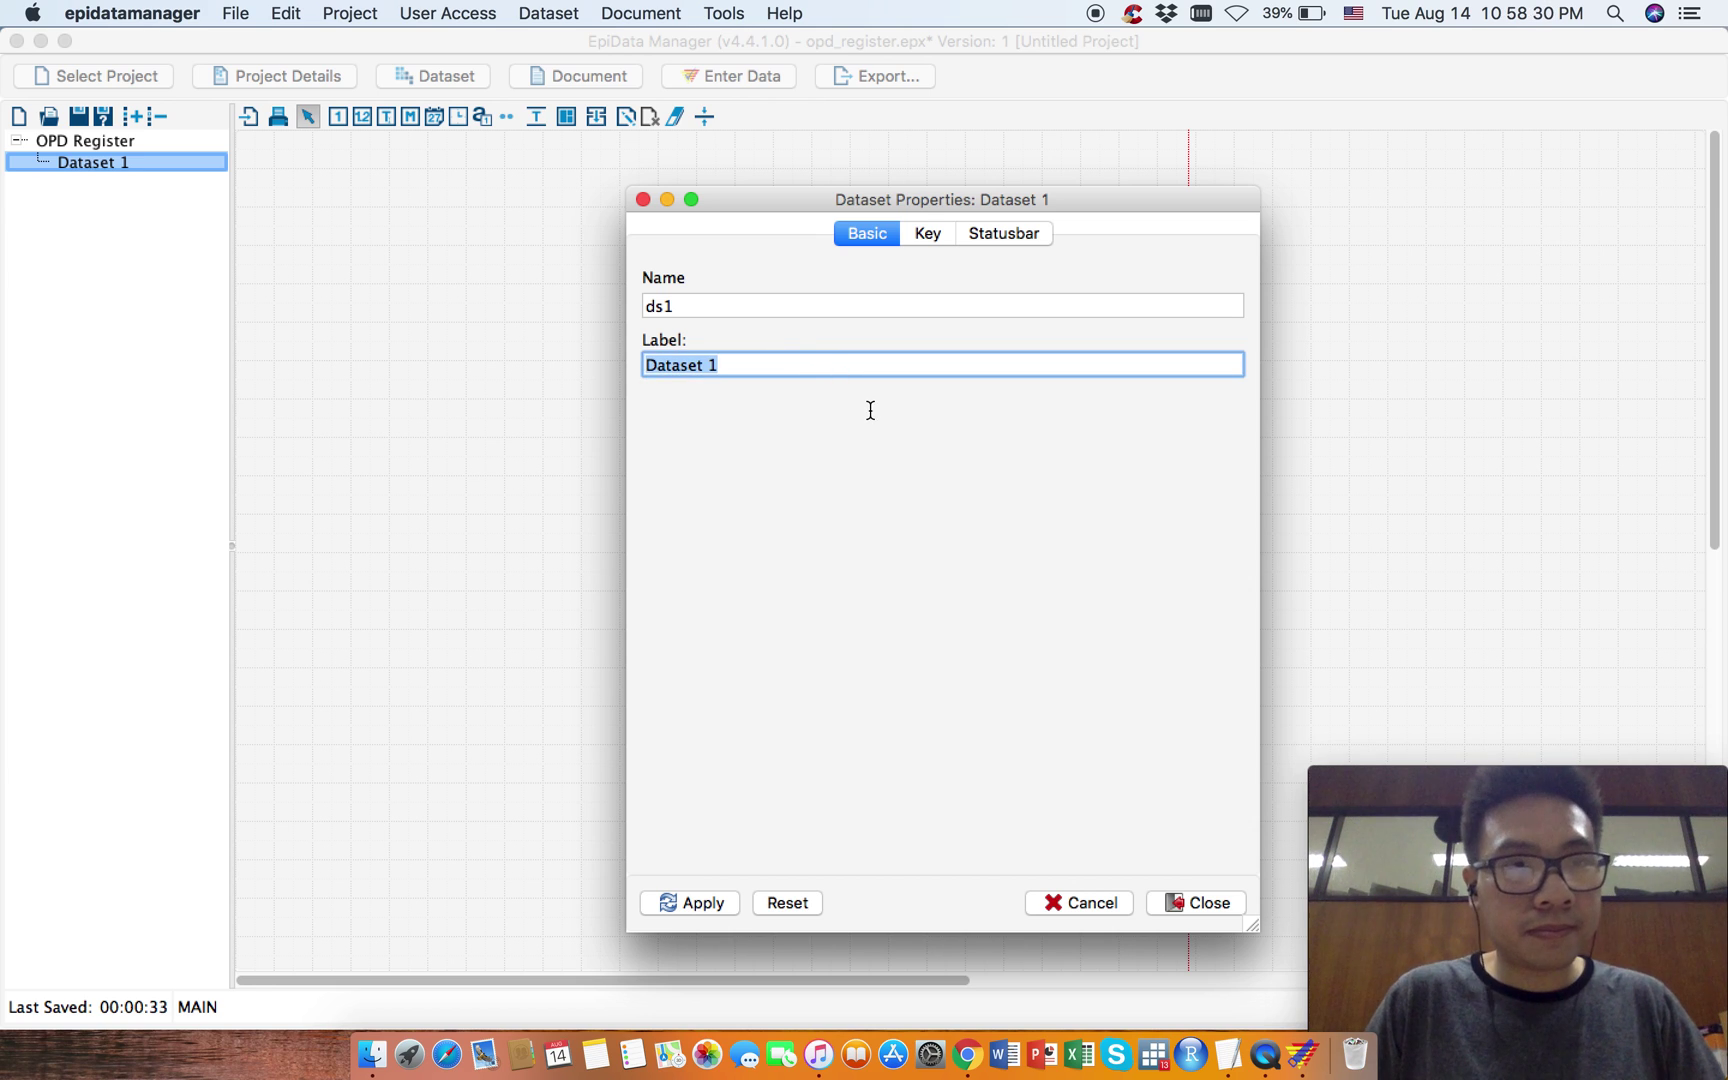
type("baseli")
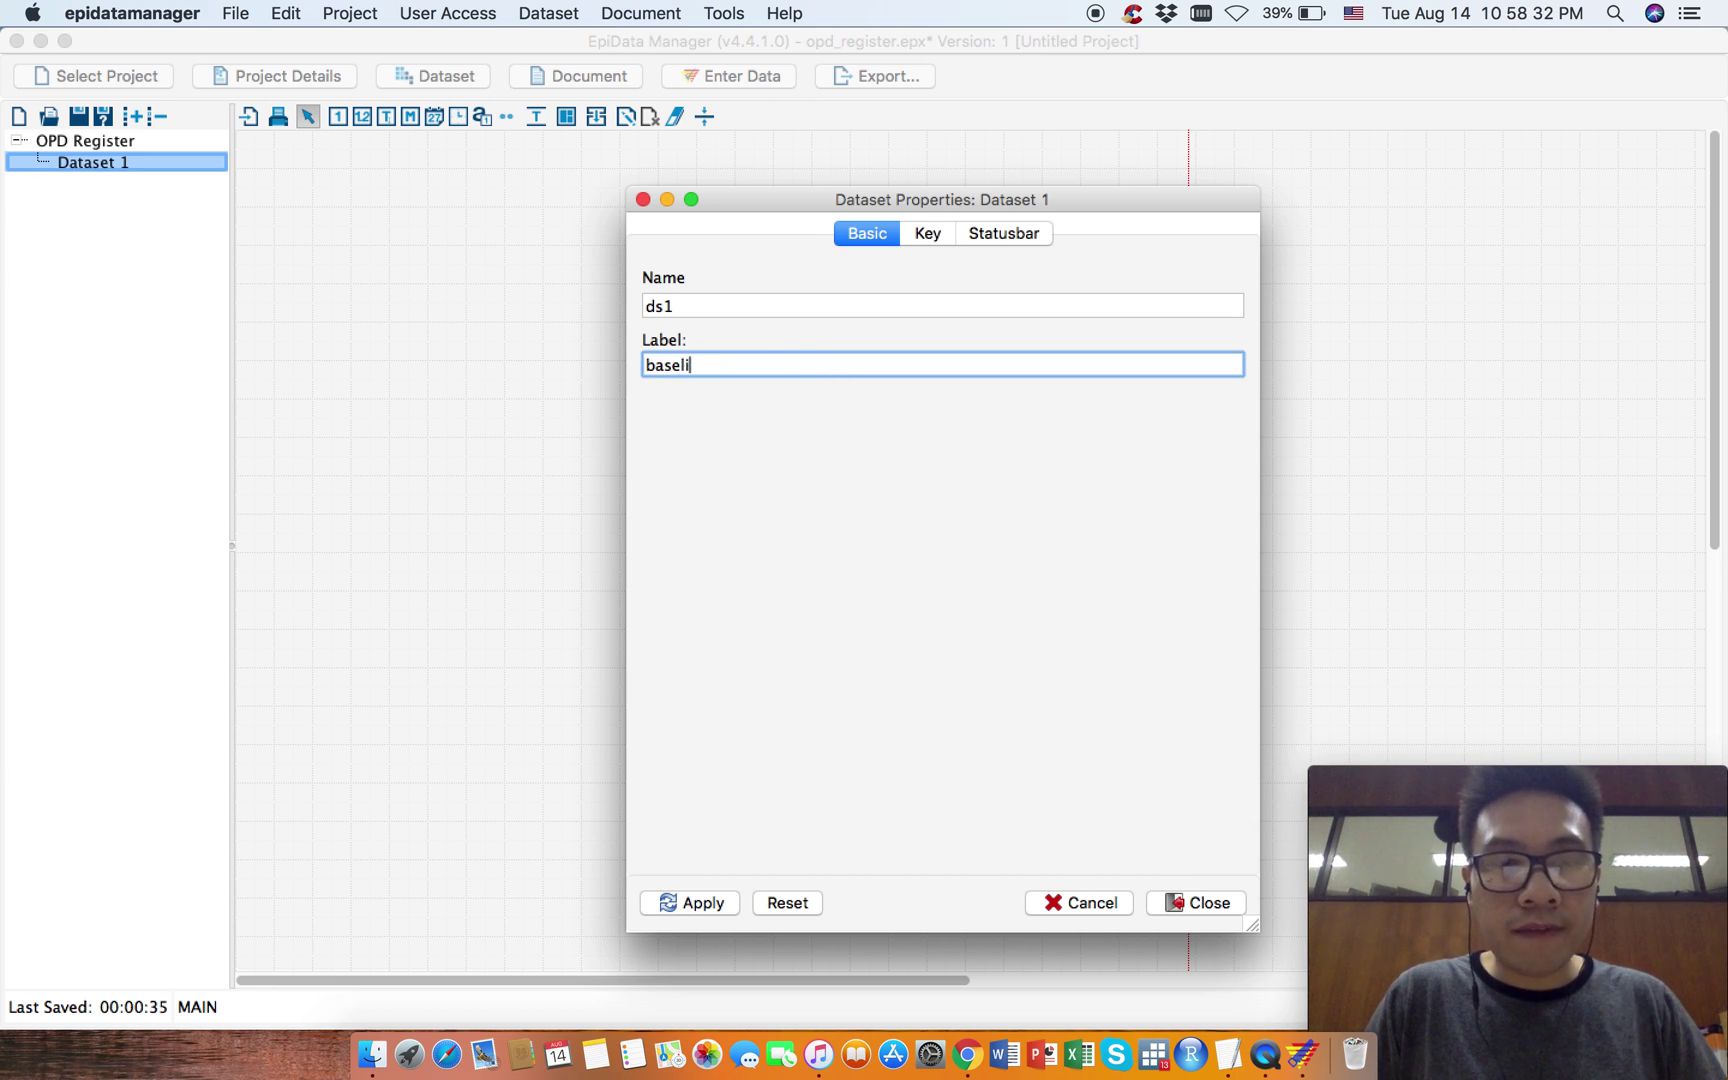
type("ne form")
key("super+a")
key("BackSpace")
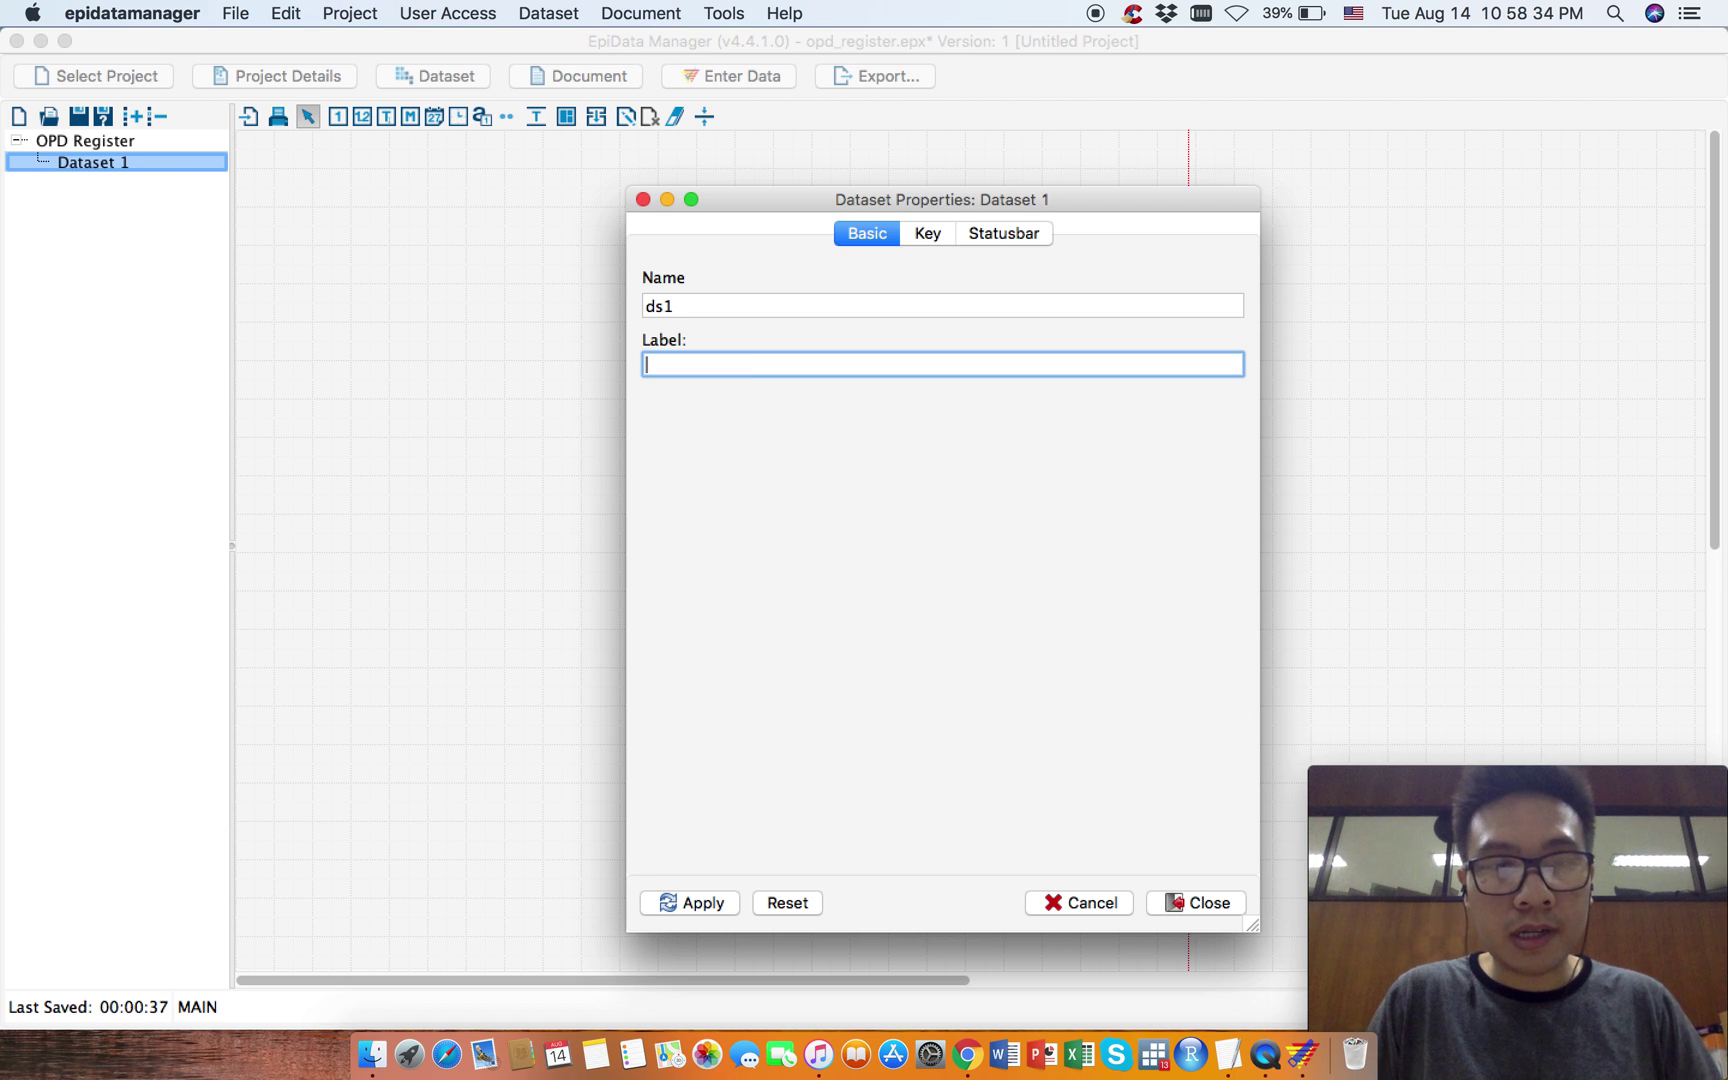
type("aseline Form")
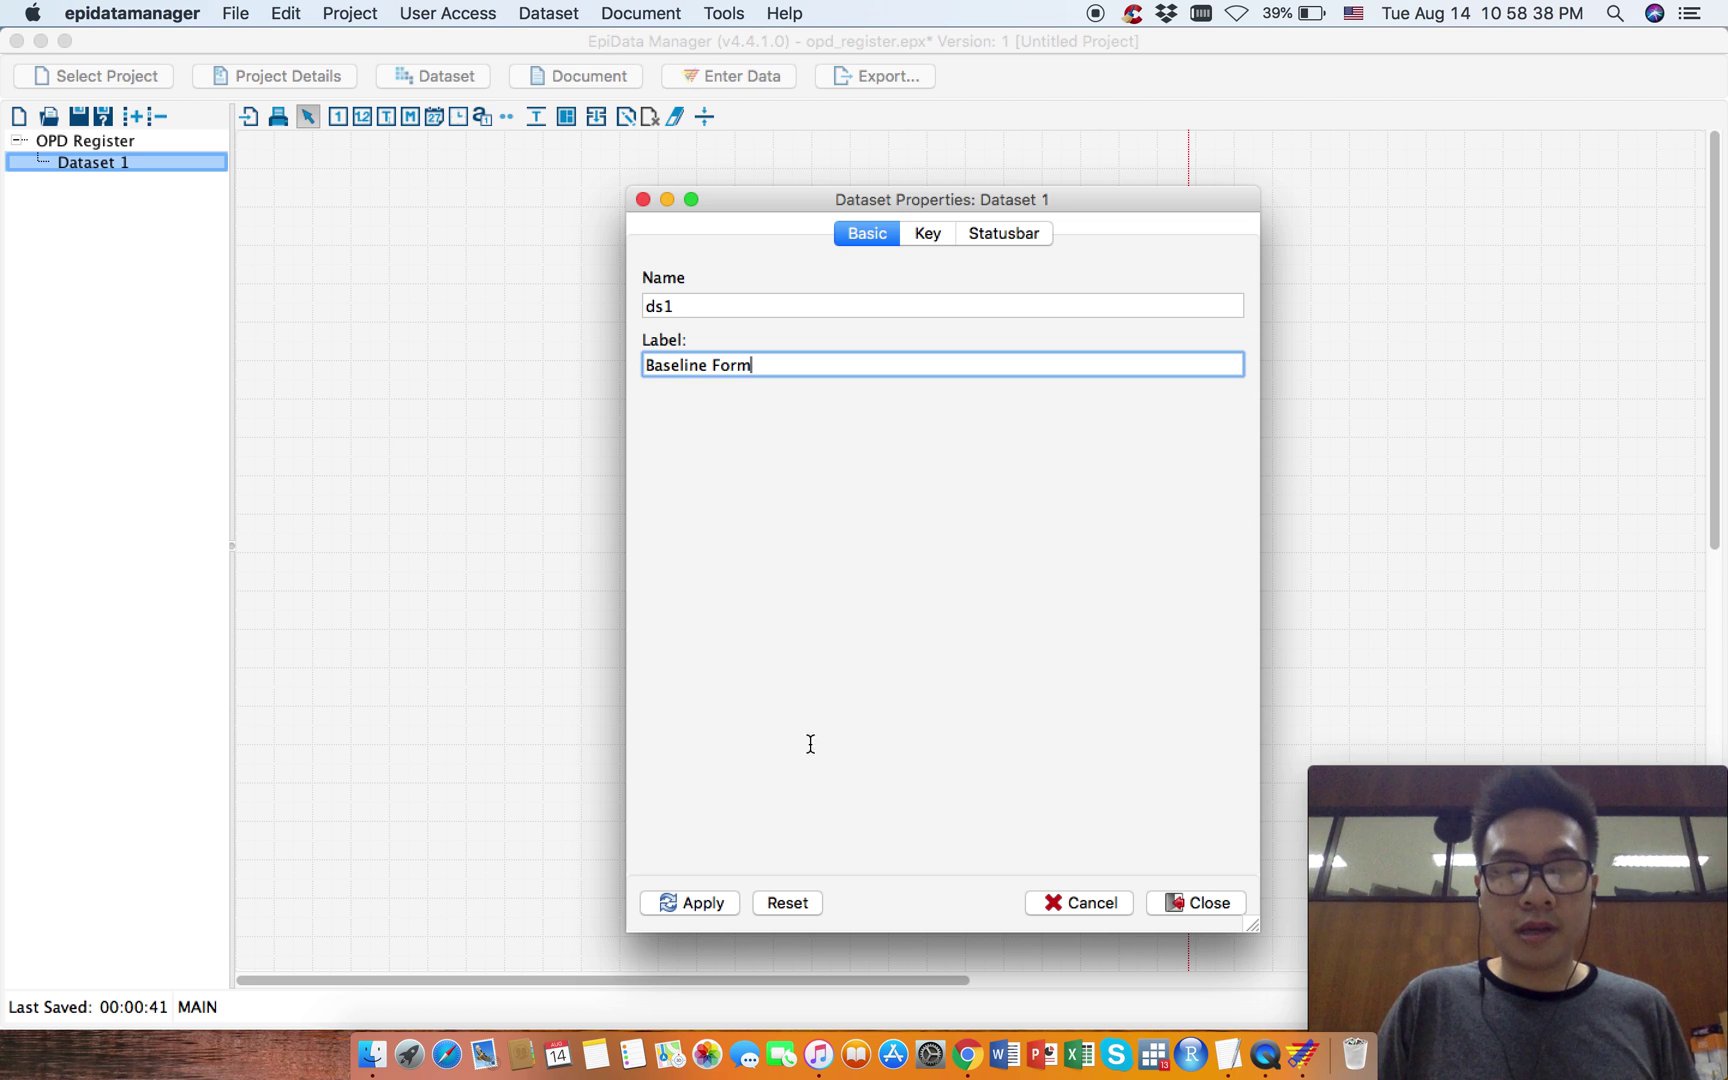
left_click(688, 900)
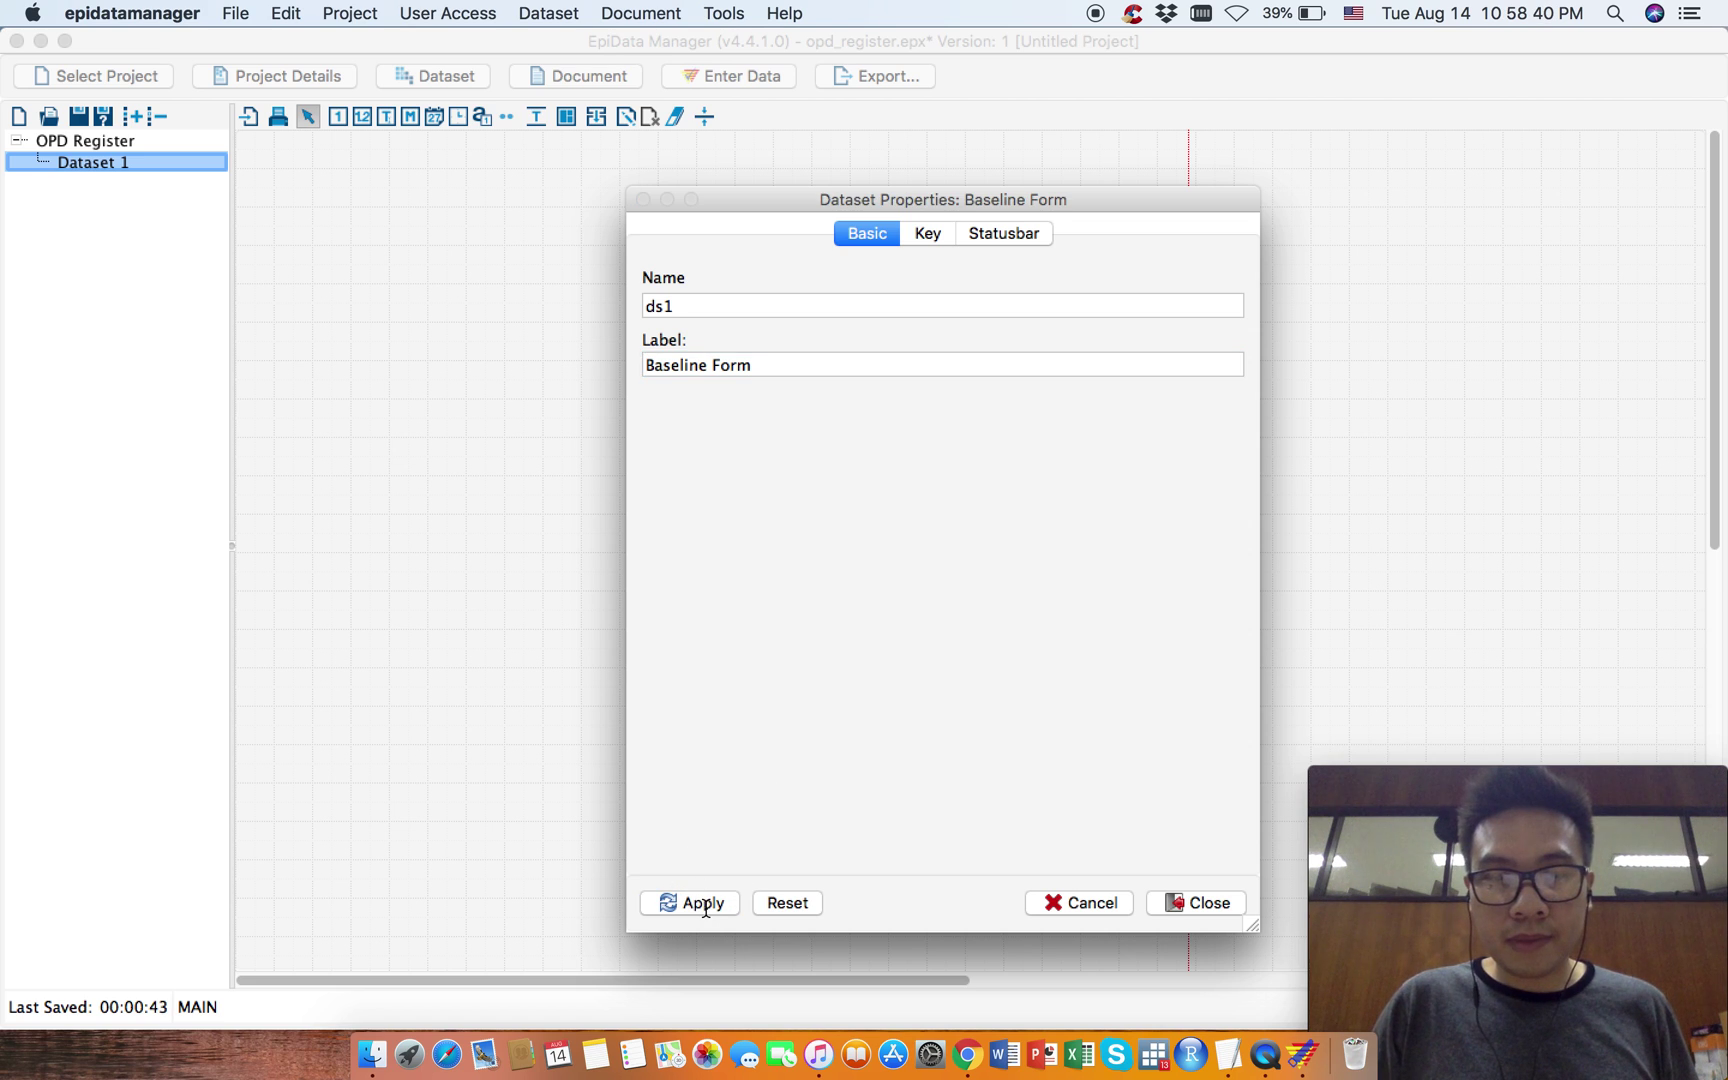
left_click(706, 904)
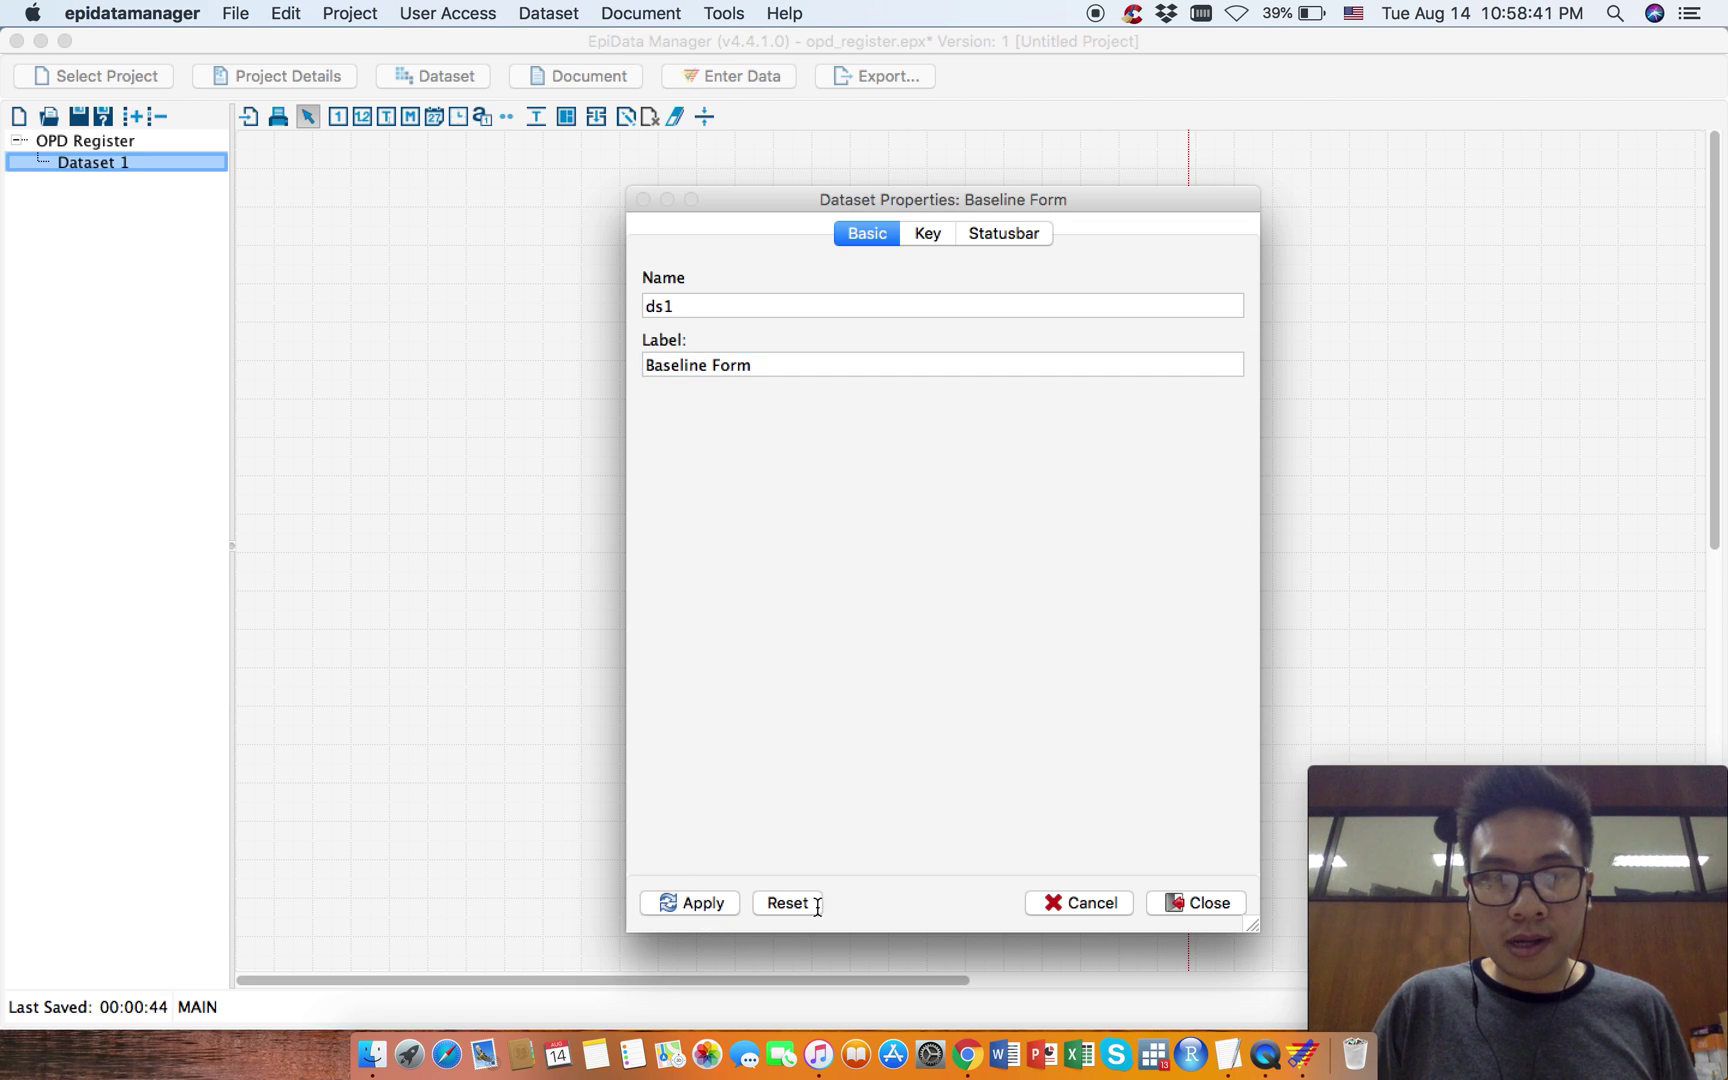
left_click(1180, 900)
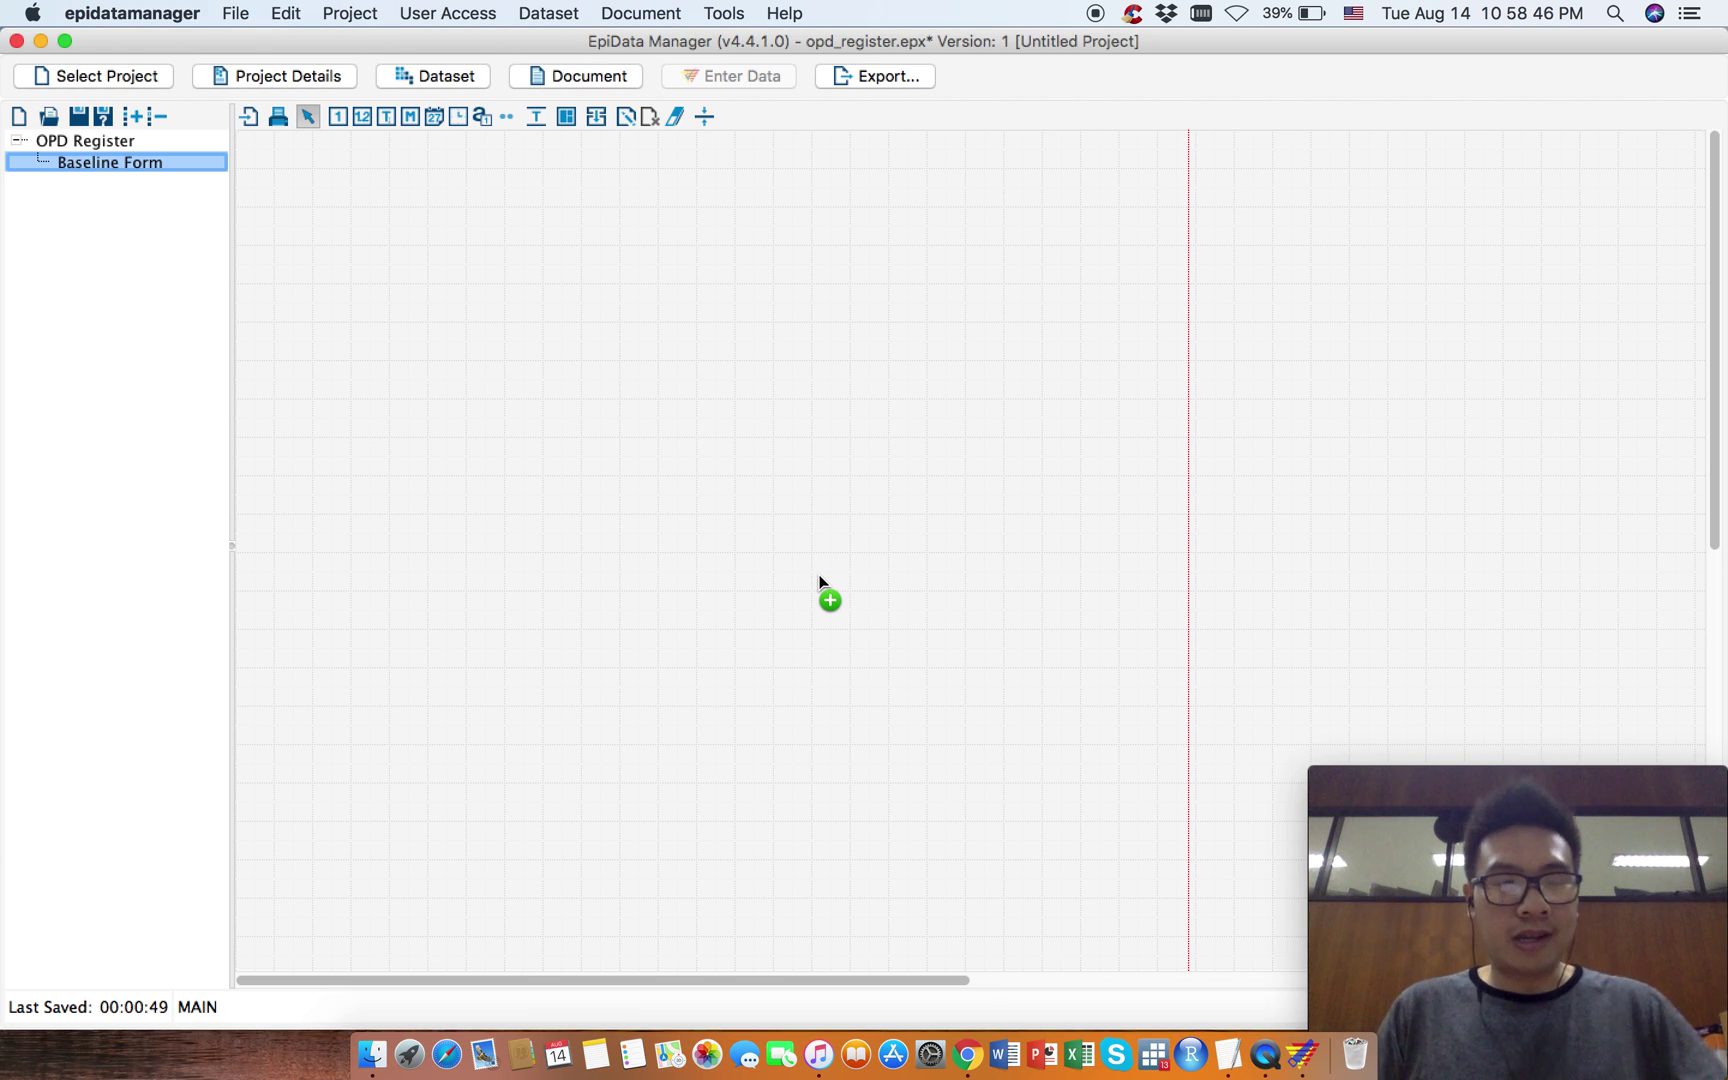
Step: Save the OPD Register project and bring the TextEdit variable list forward
left_click(236, 13)
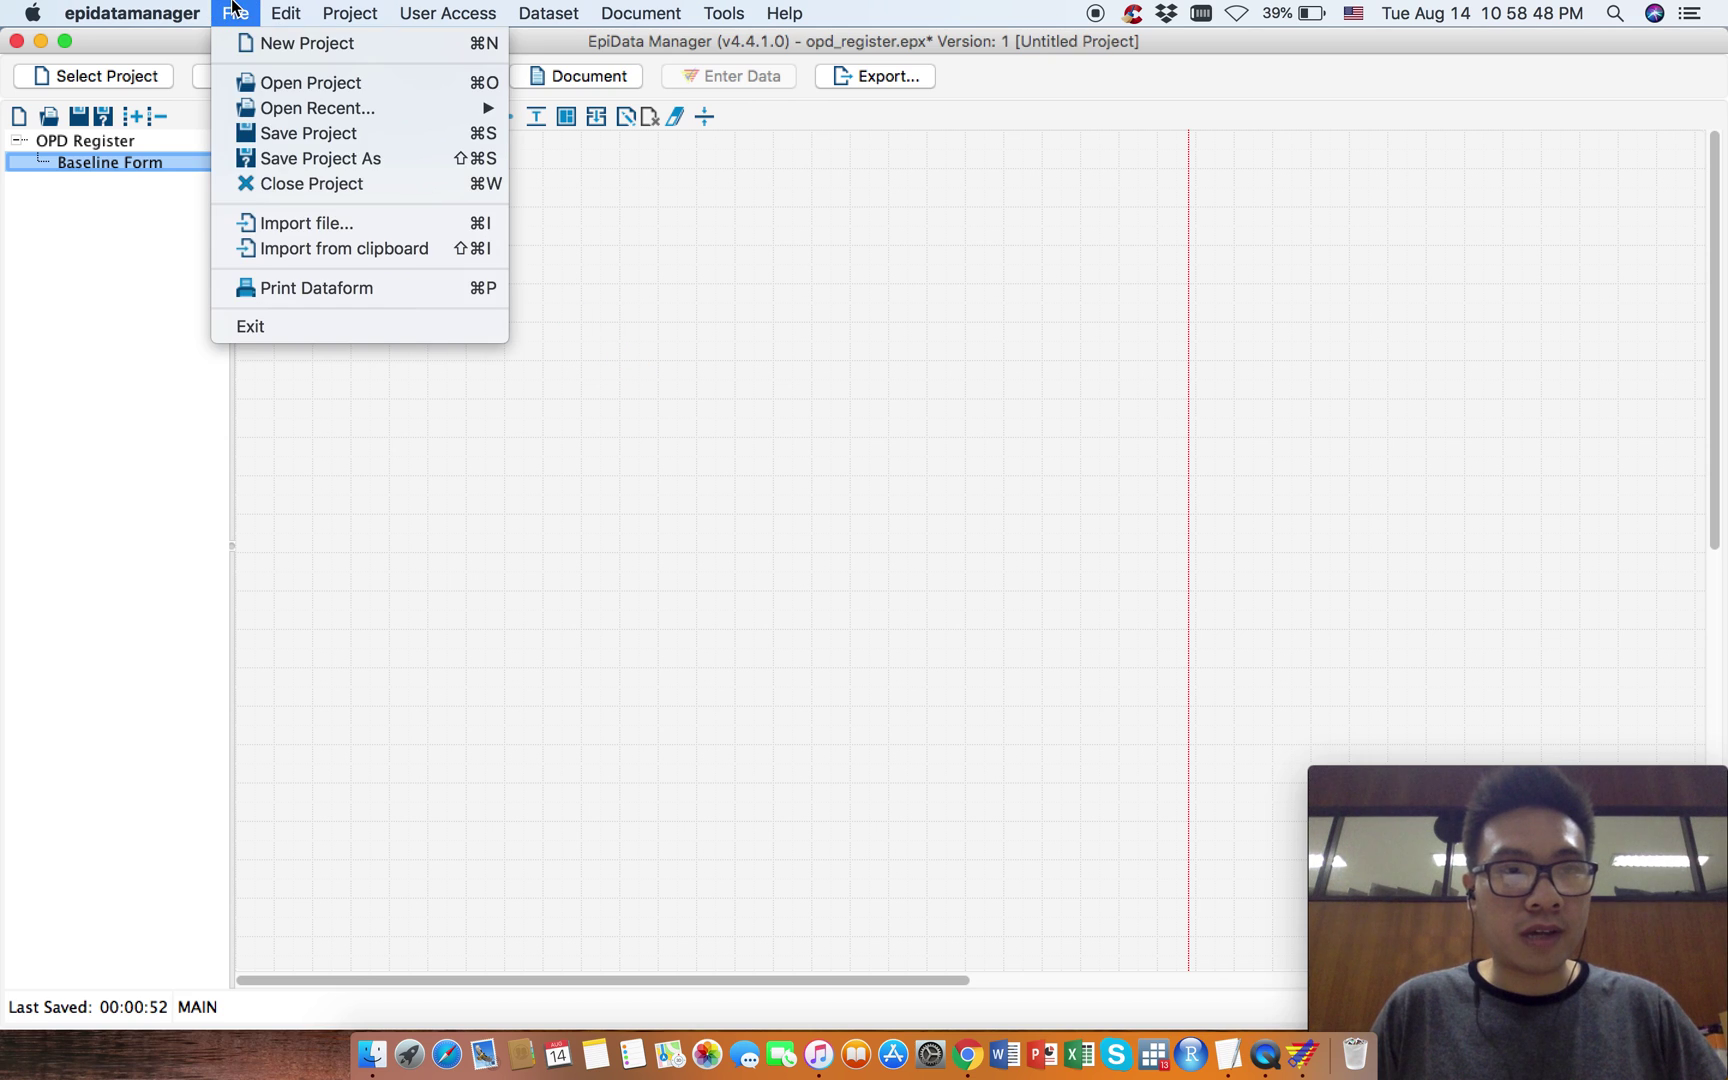
left_click(323, 140)
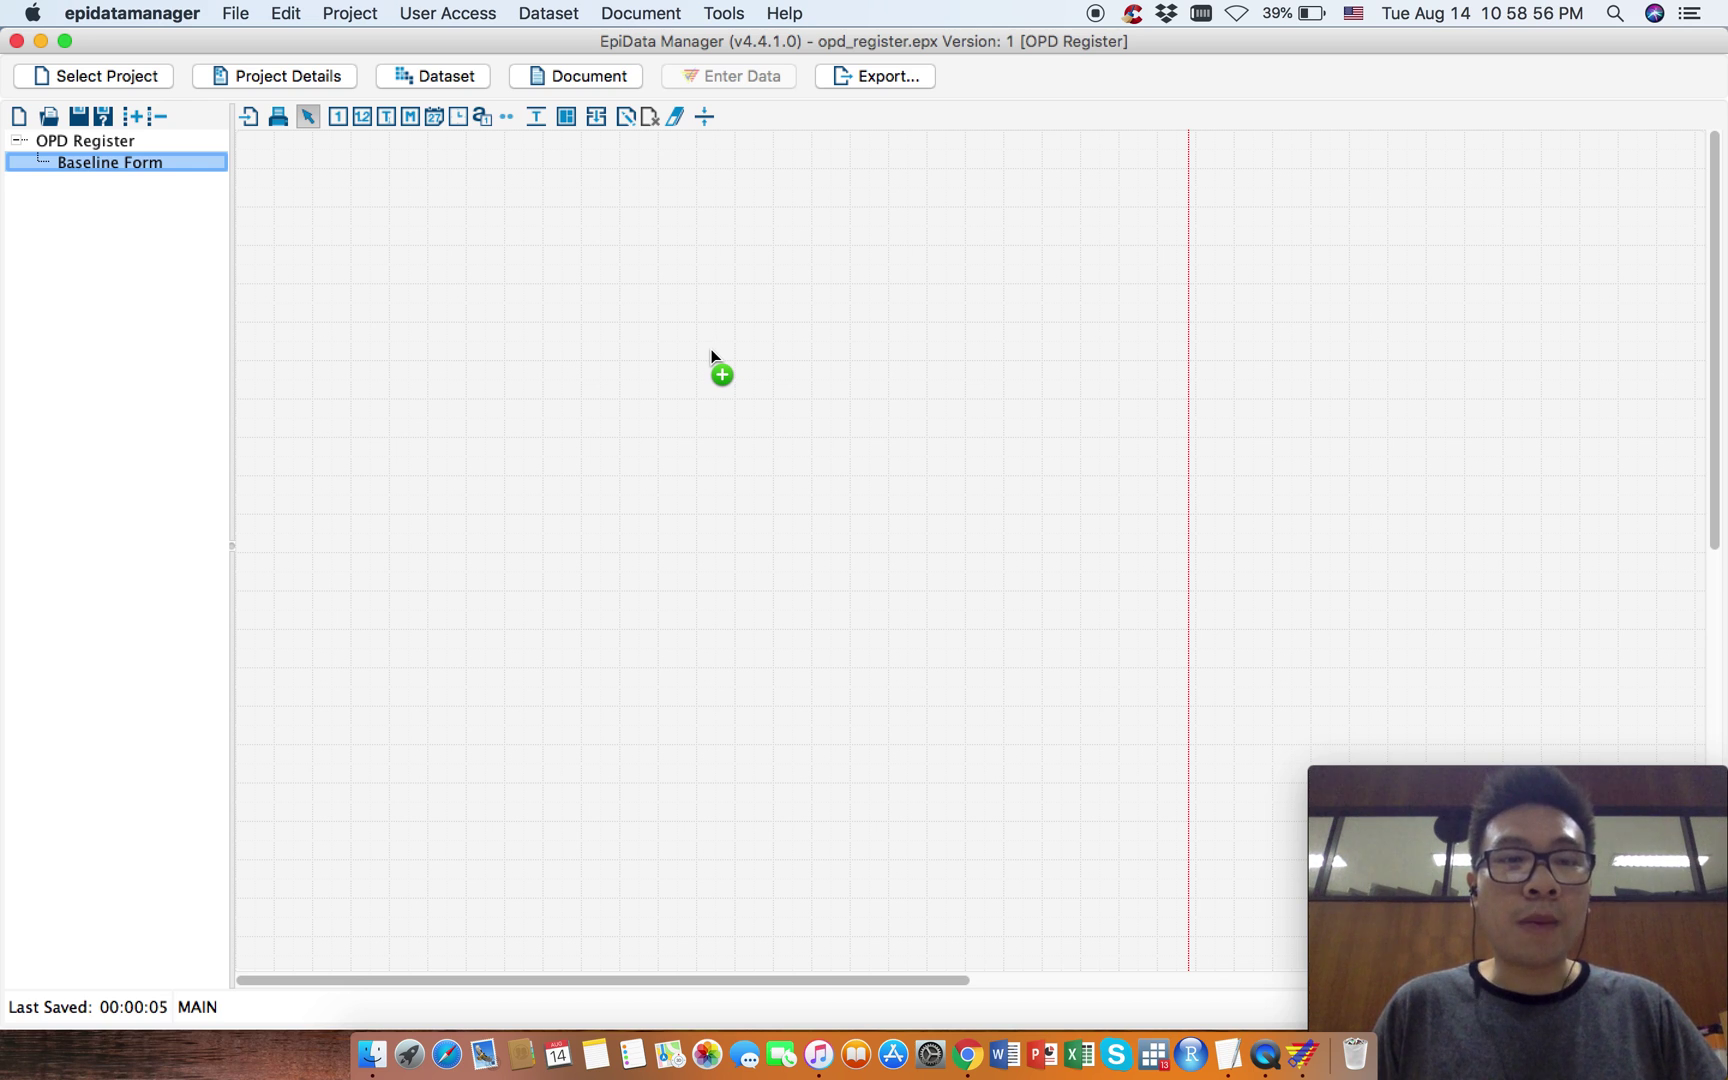
key("super+s")
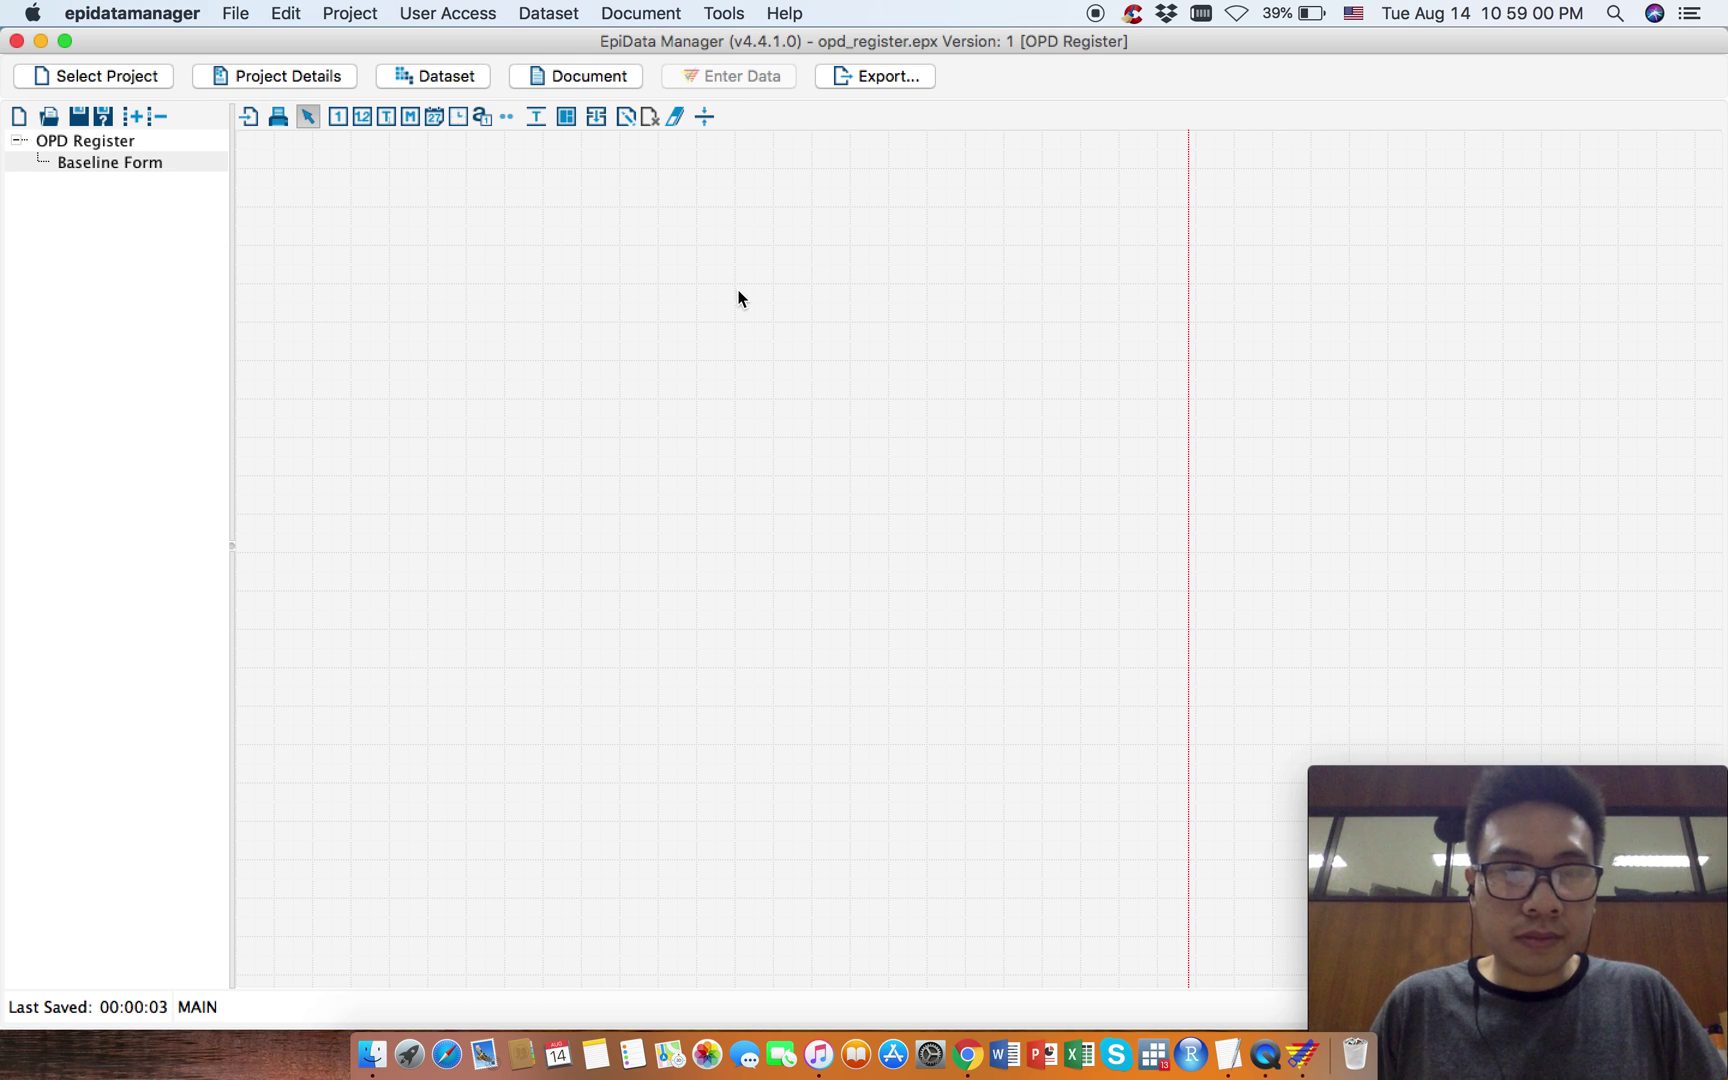
key("ctrl+Up")
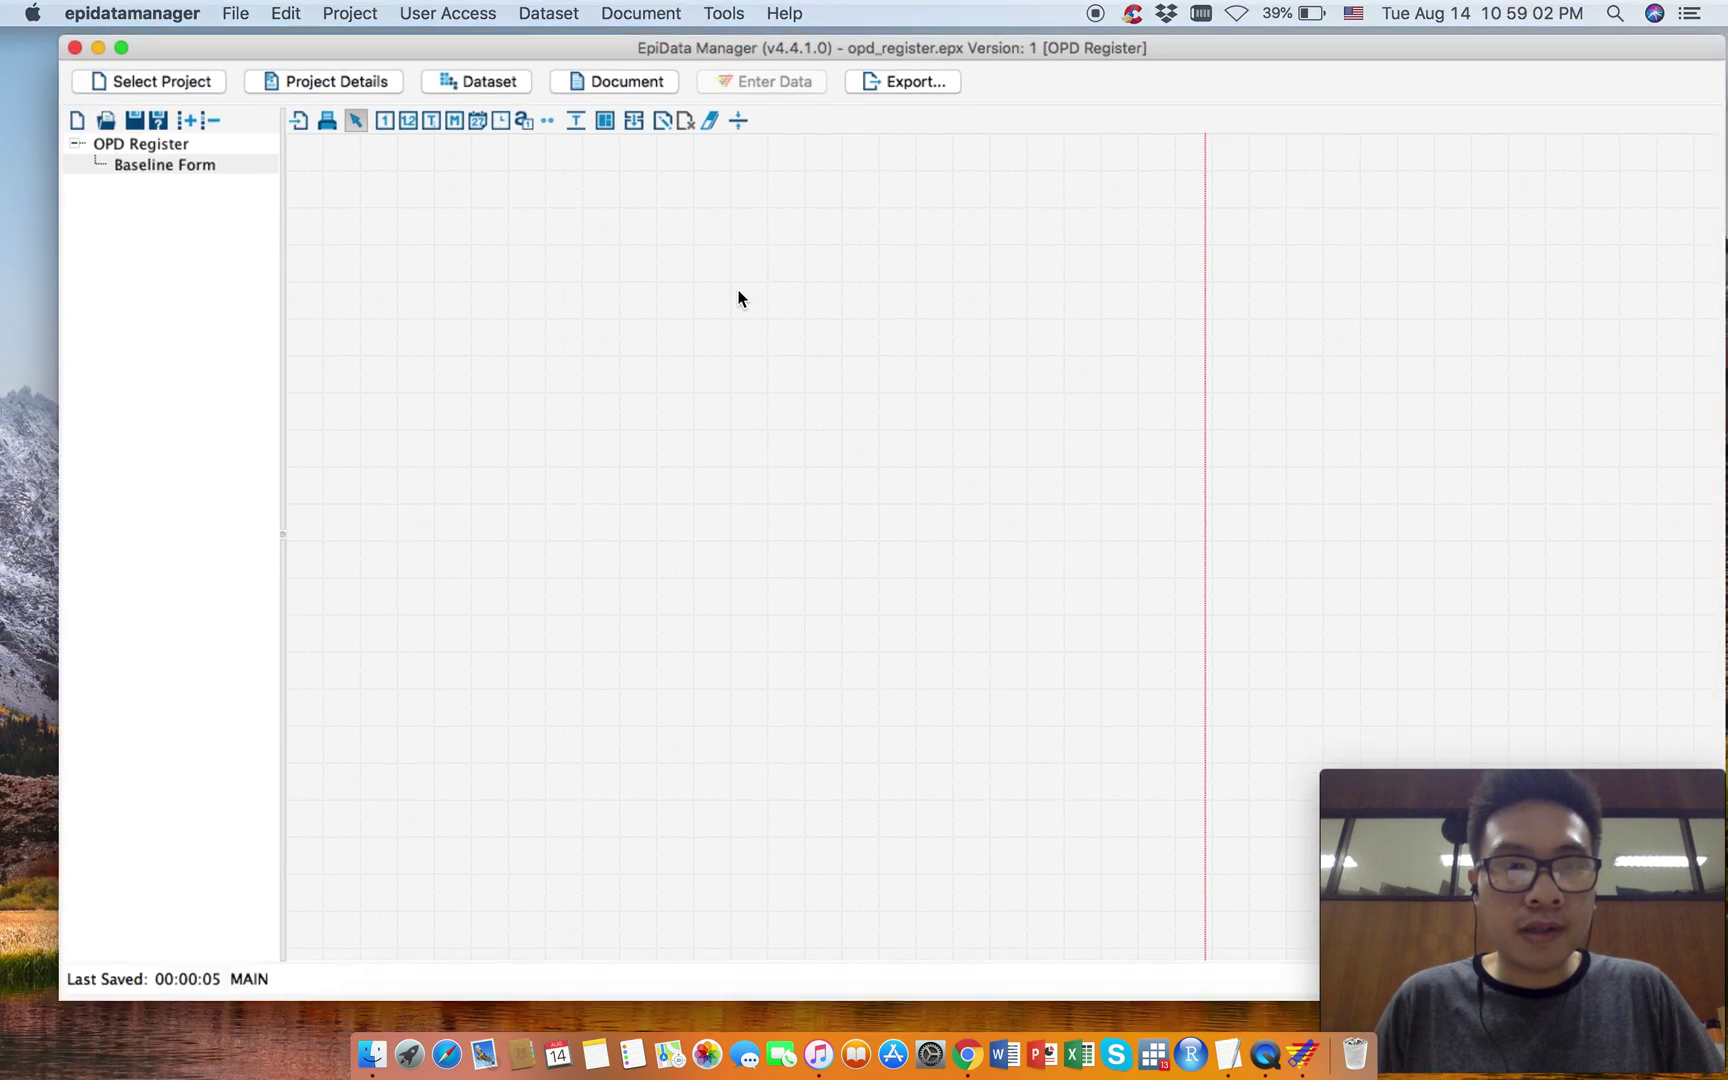
left_click(332, 644)
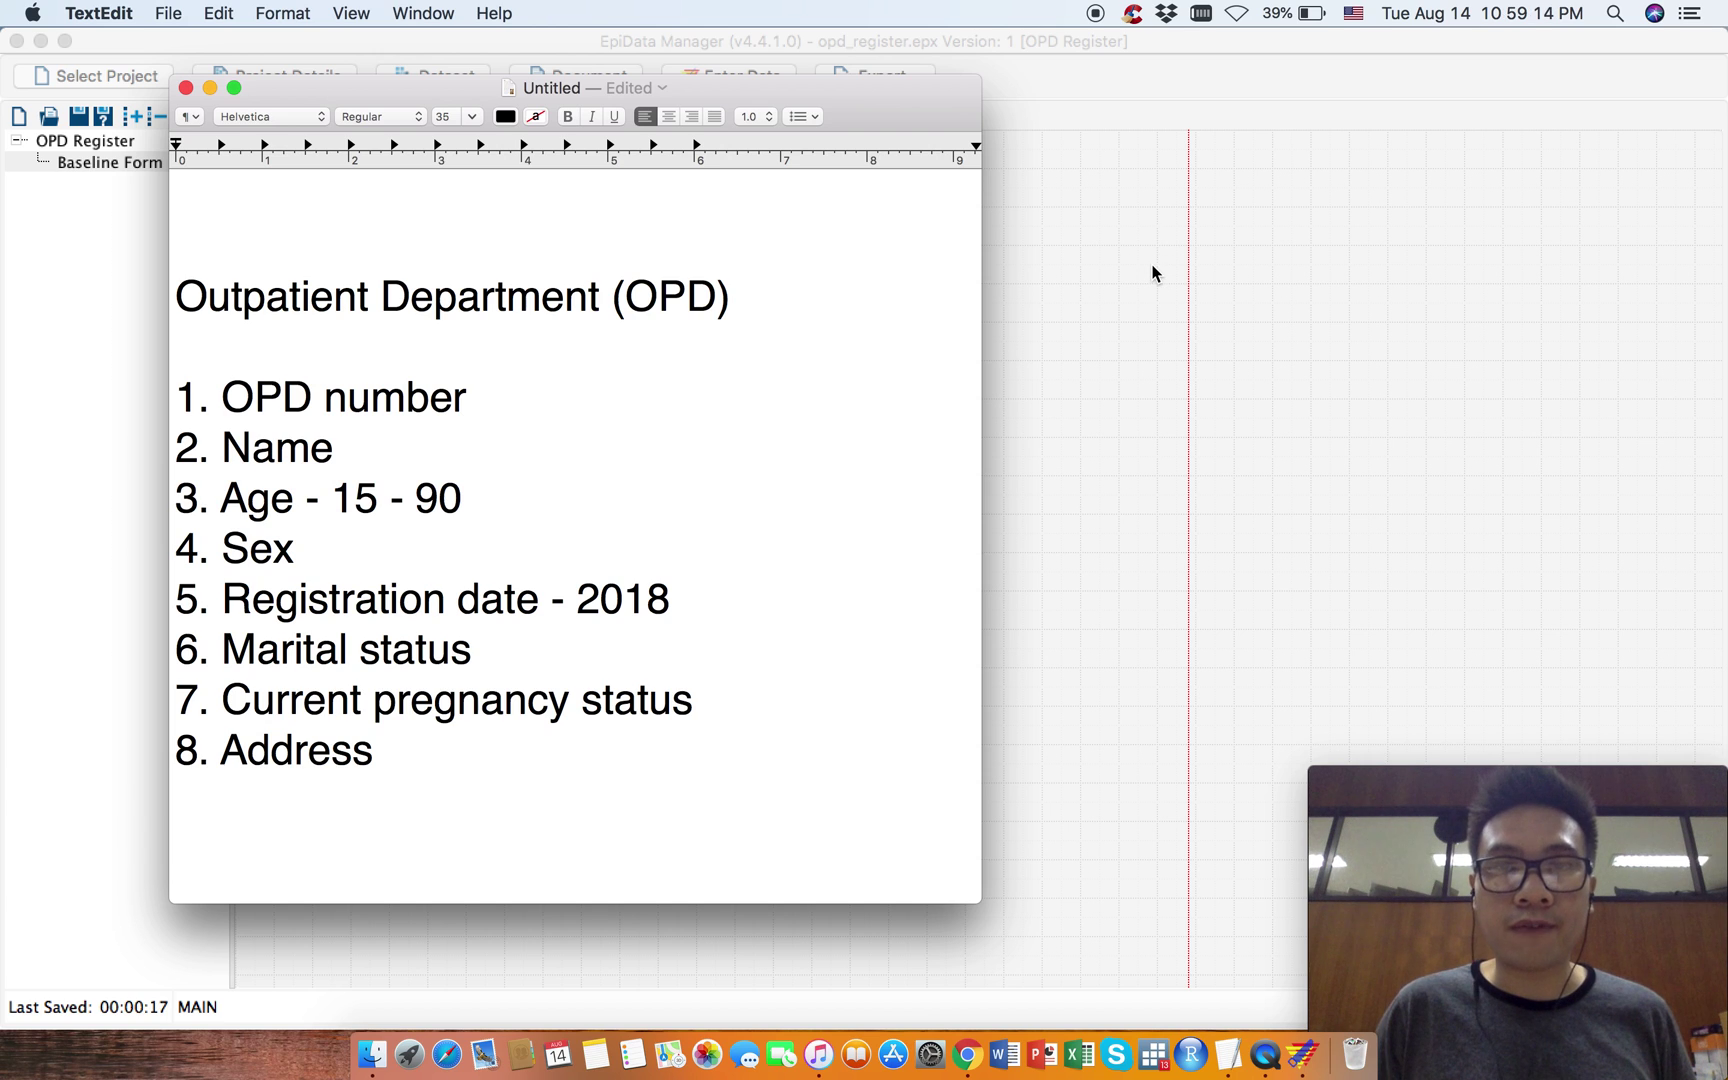
left_click(1072, 66)
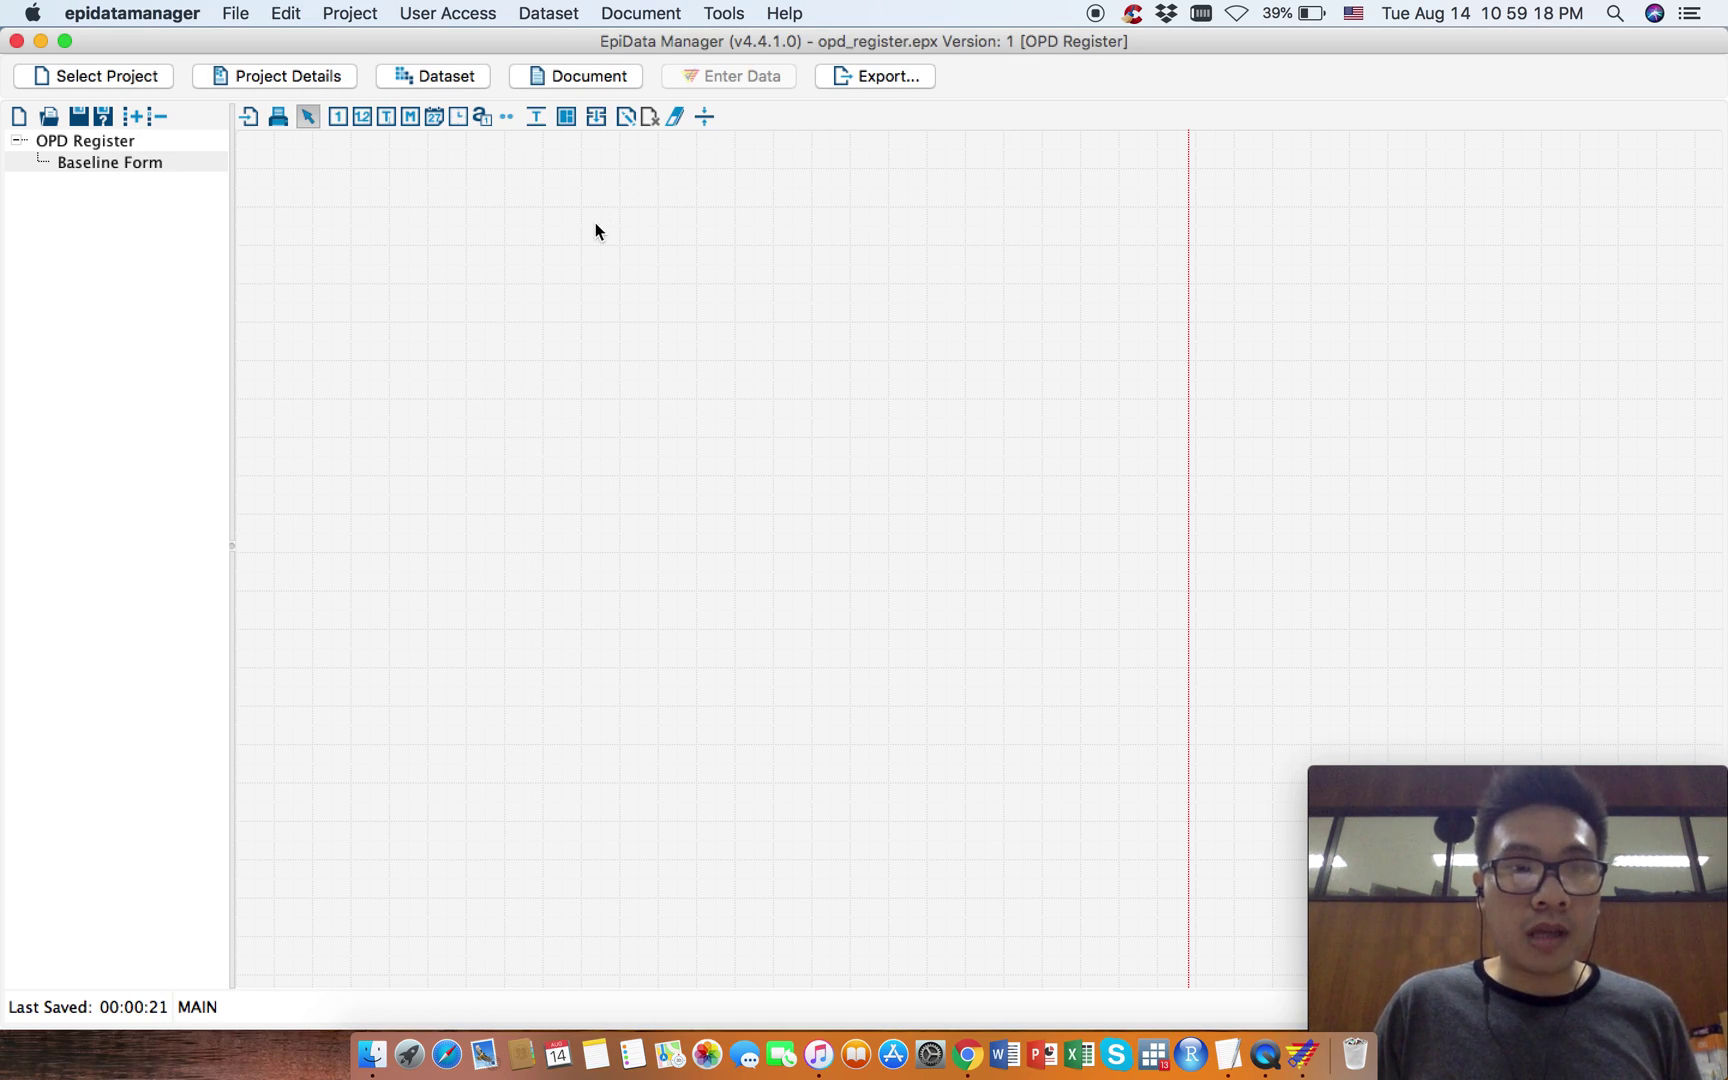
left_click(535, 115)
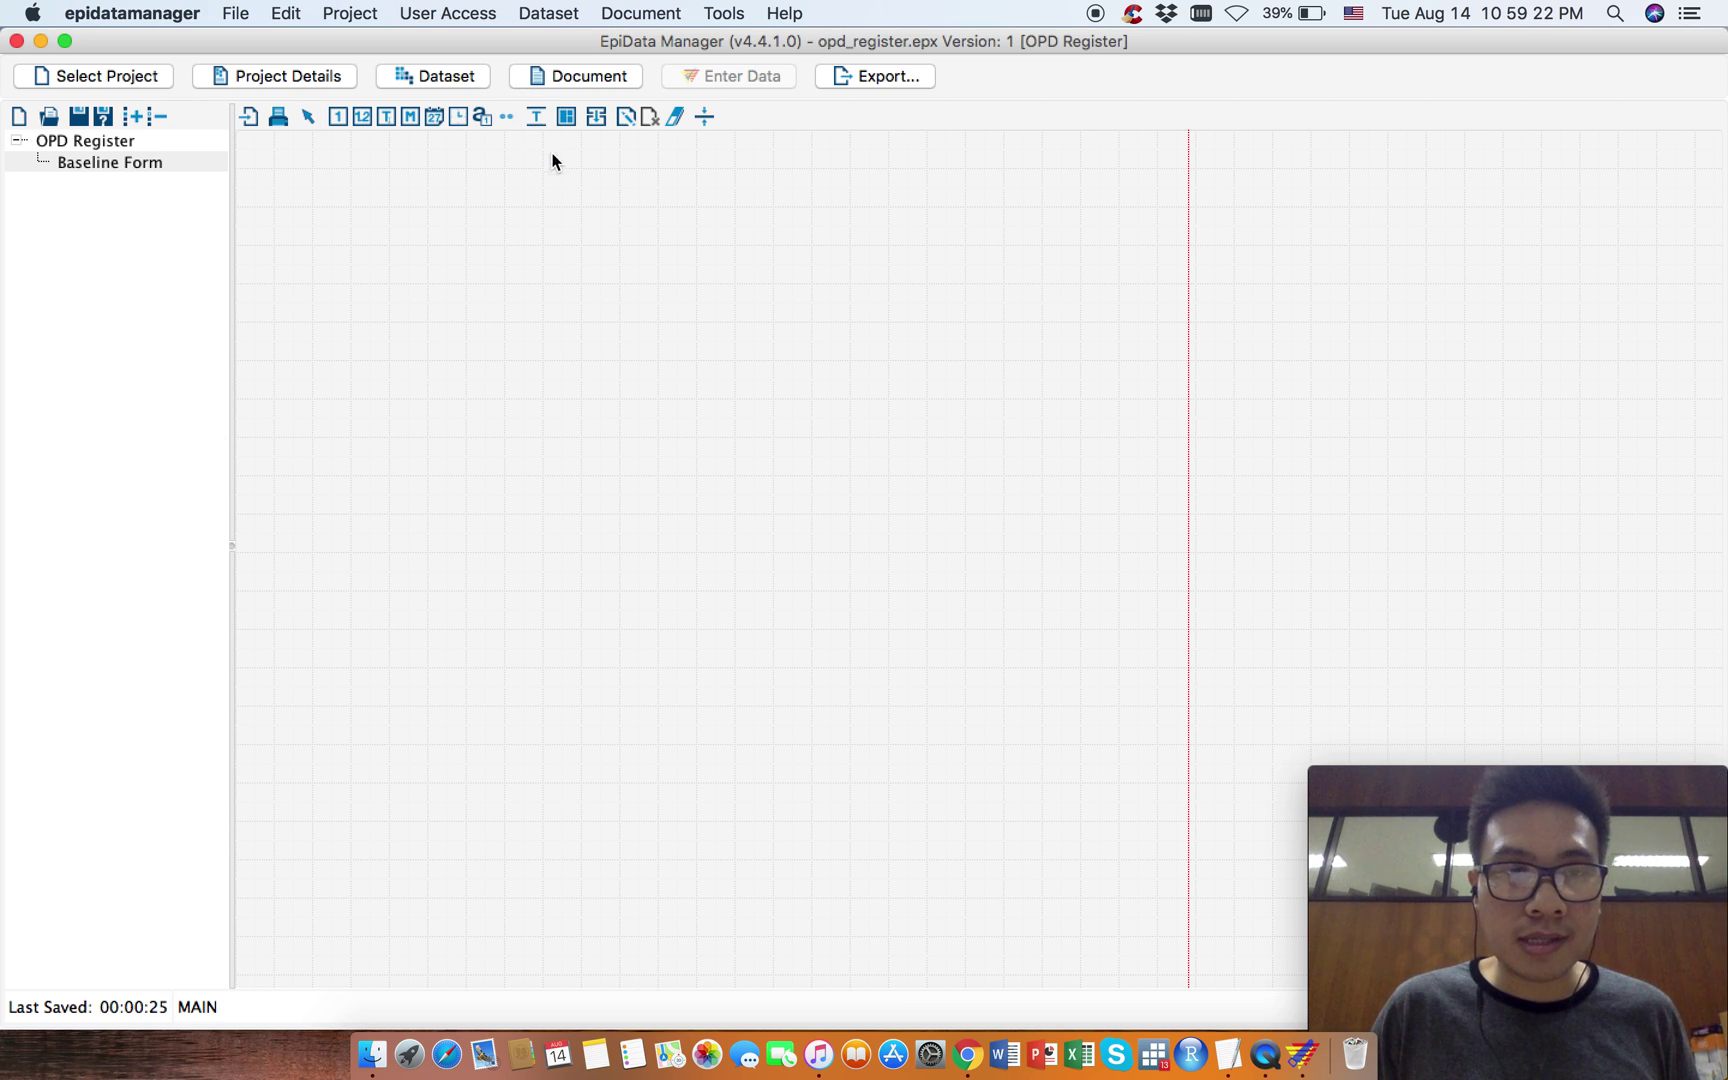
Step: Add a level-3 heading reading 'OPD Register' to the Baseline Form
left_click(633, 226)
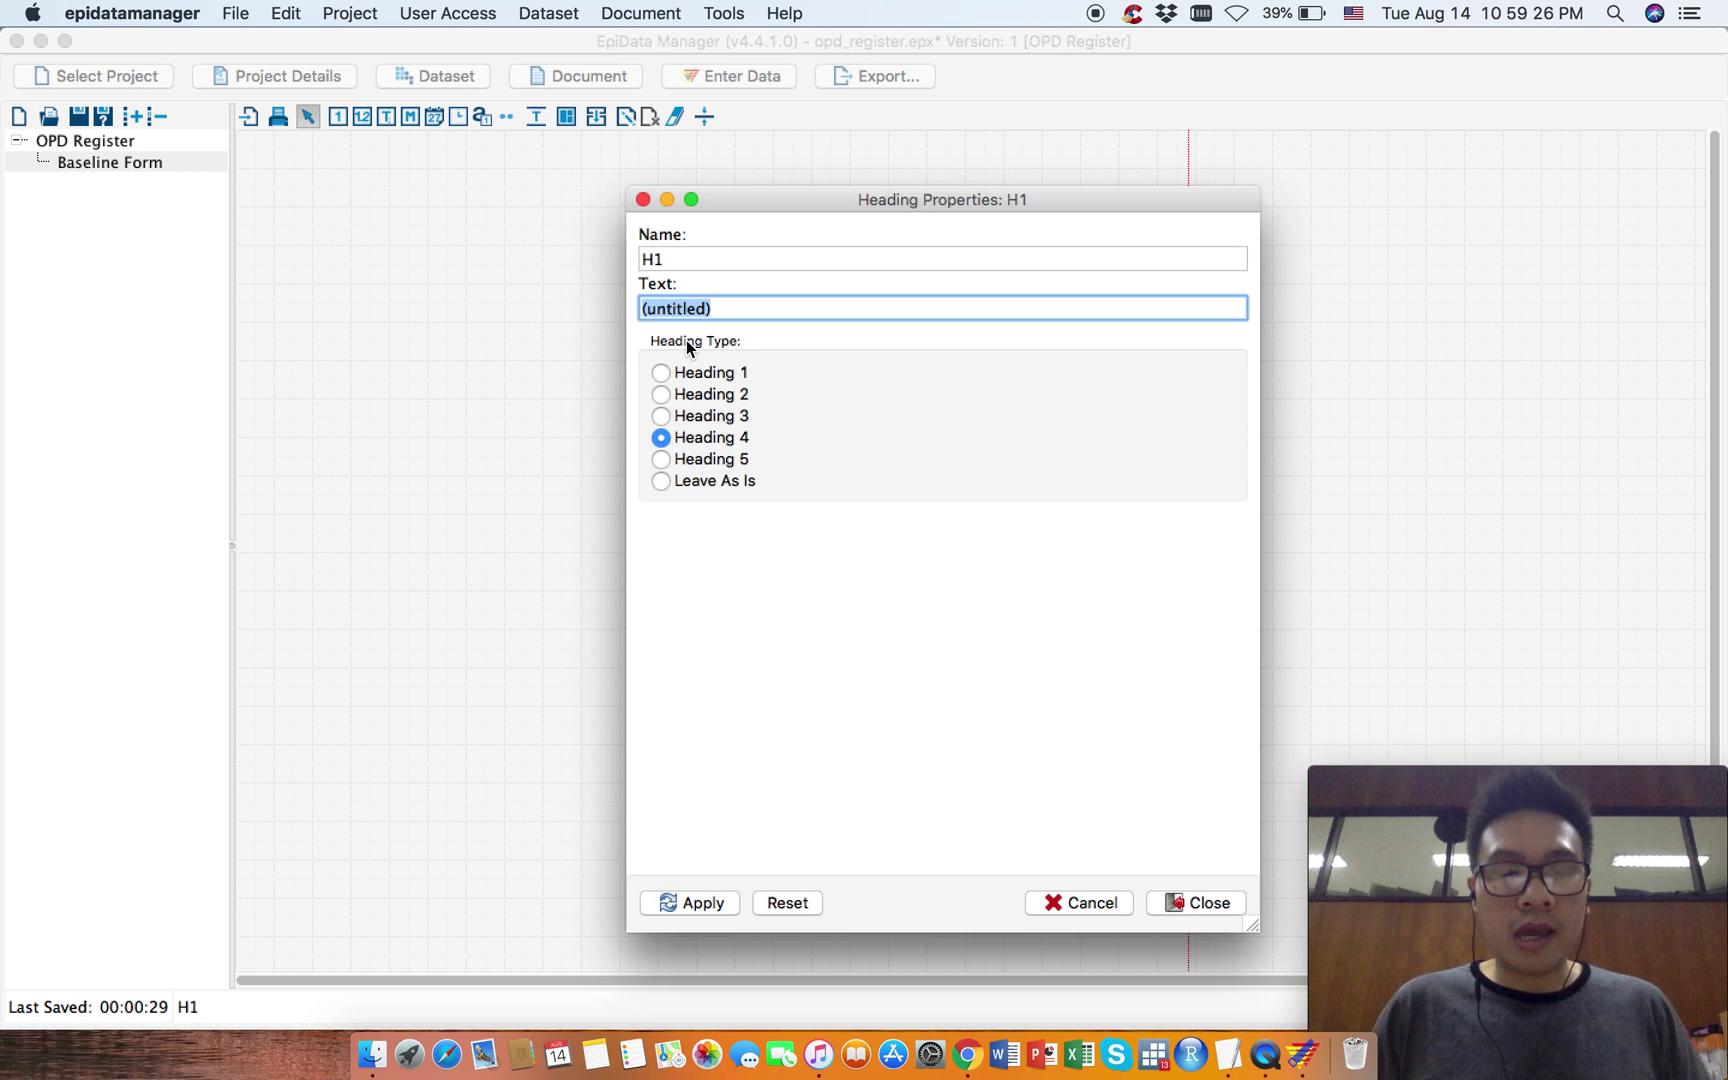
type("OPD ")
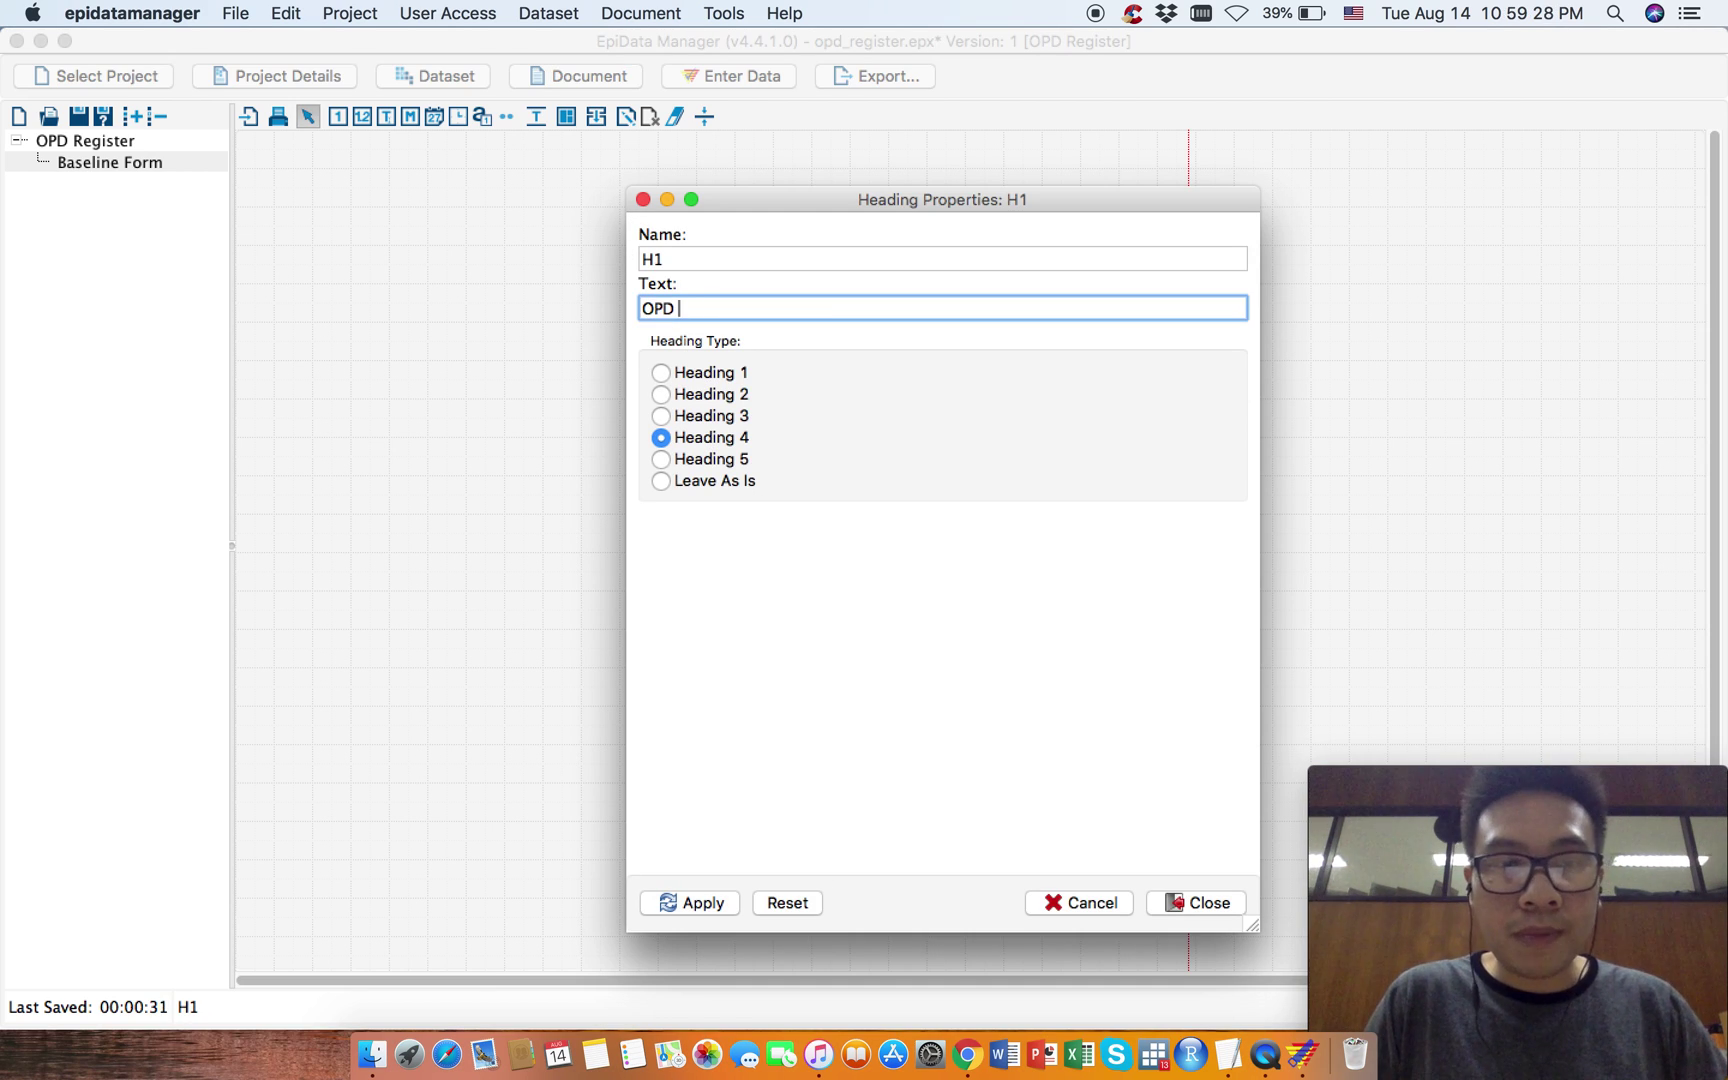
type("Register")
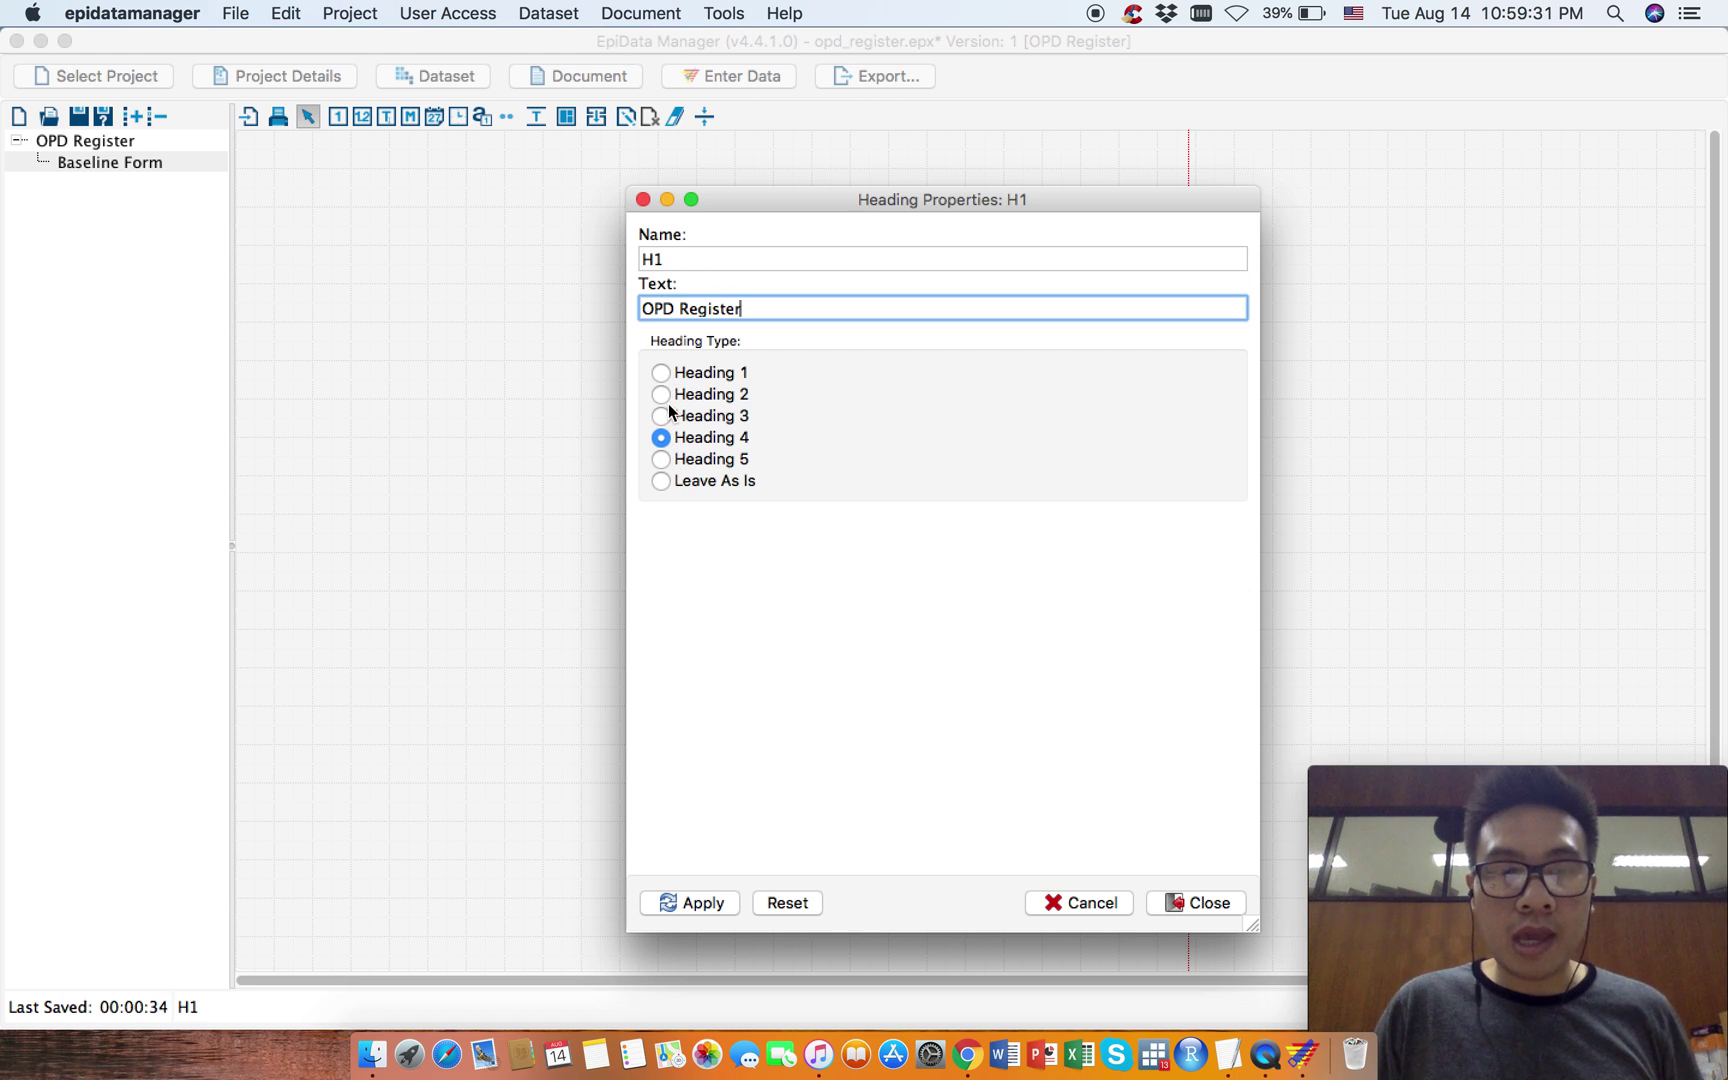
left_click(662, 415)
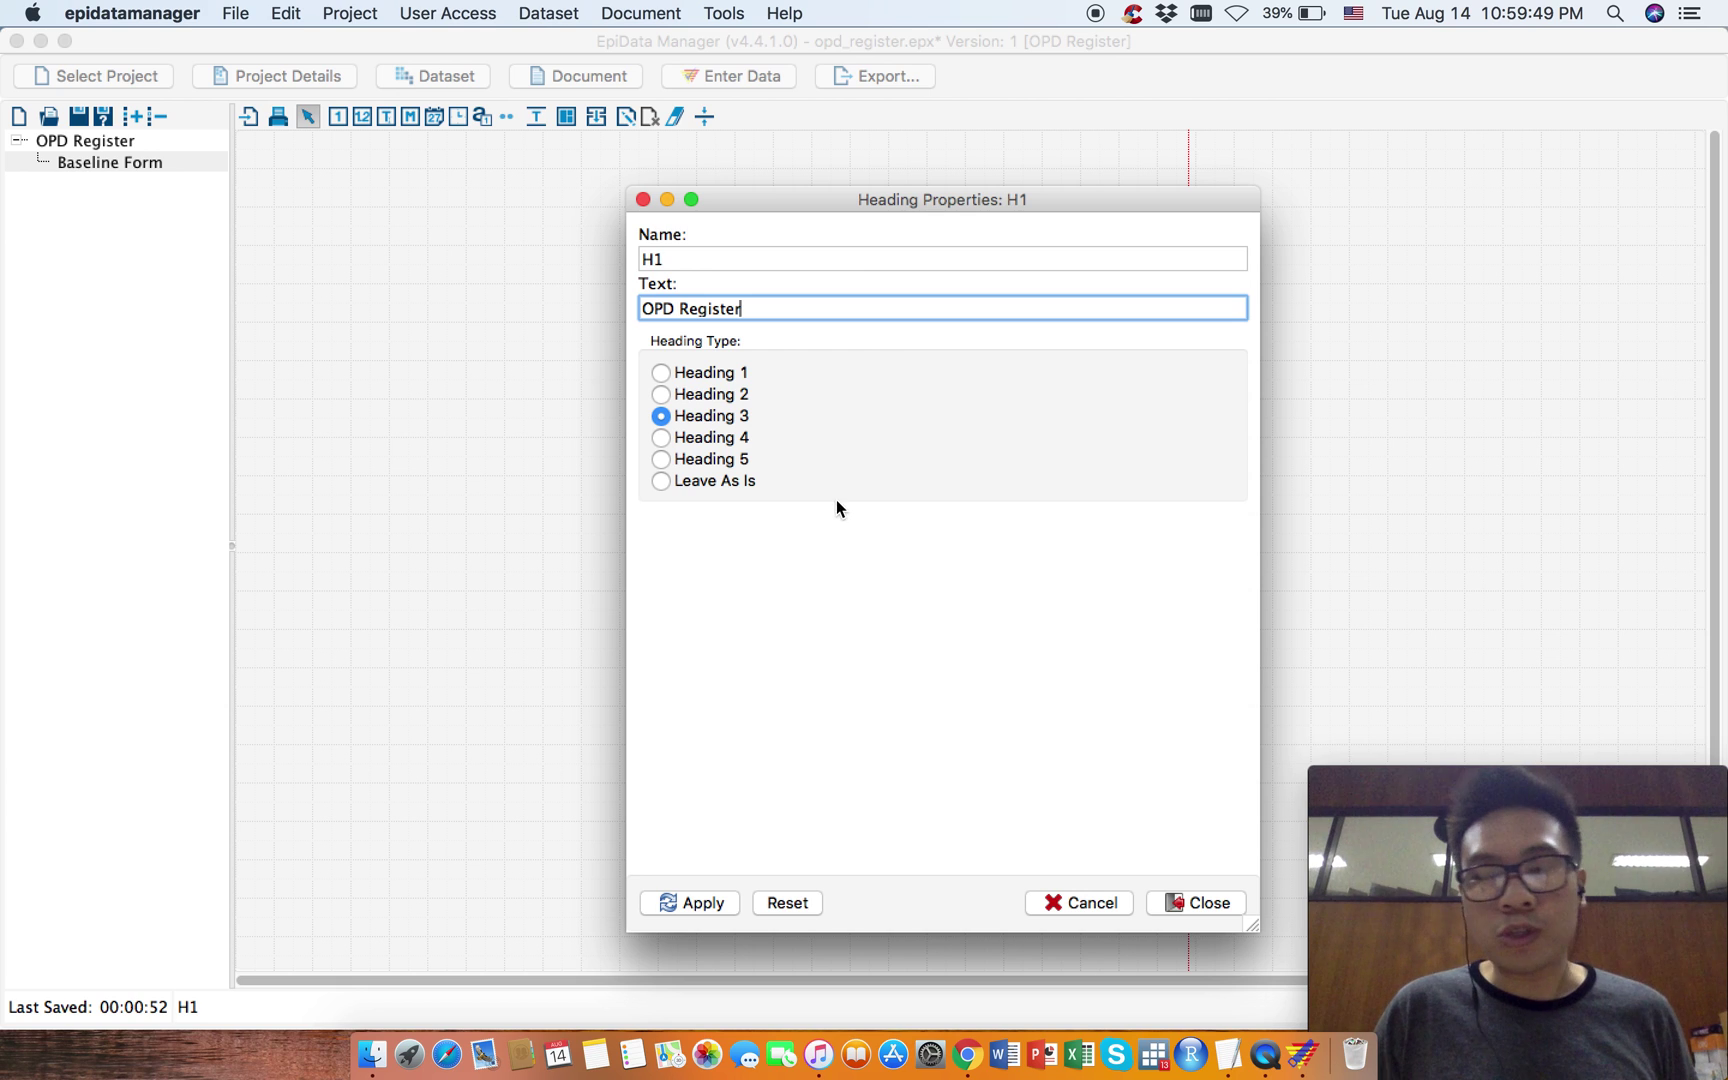
left_click(706, 904)
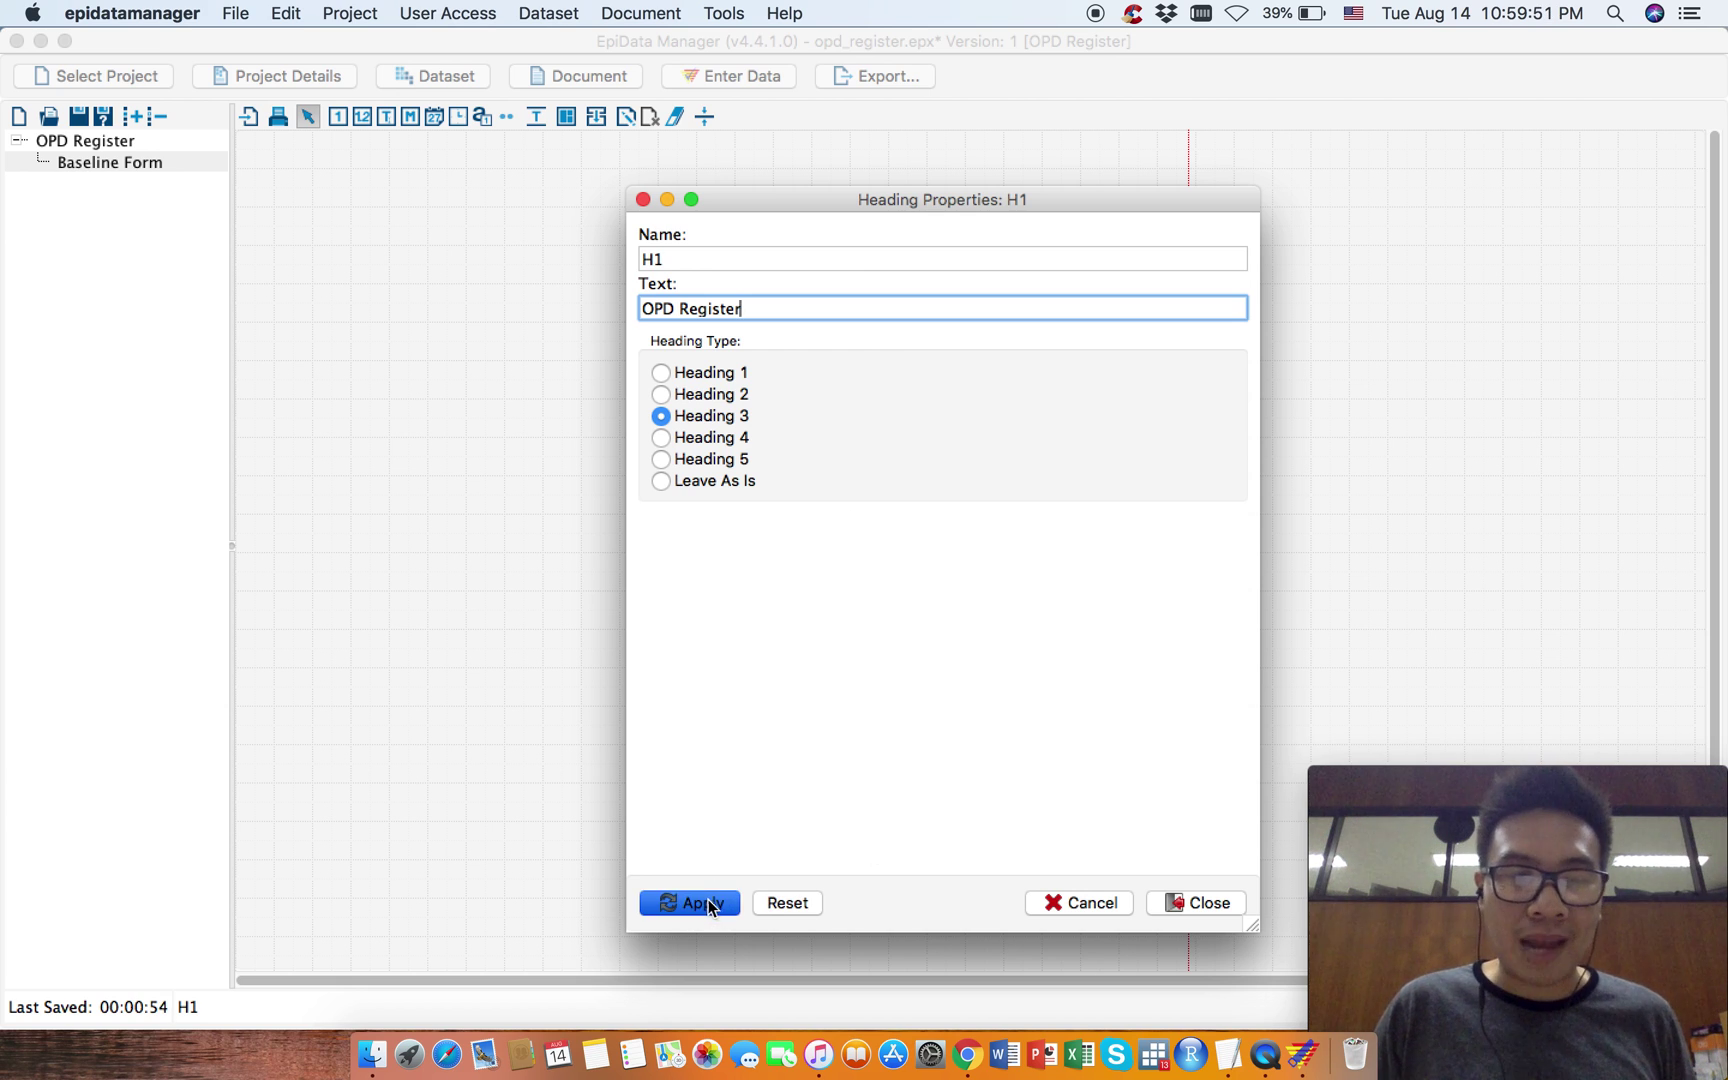
left_click(1208, 902)
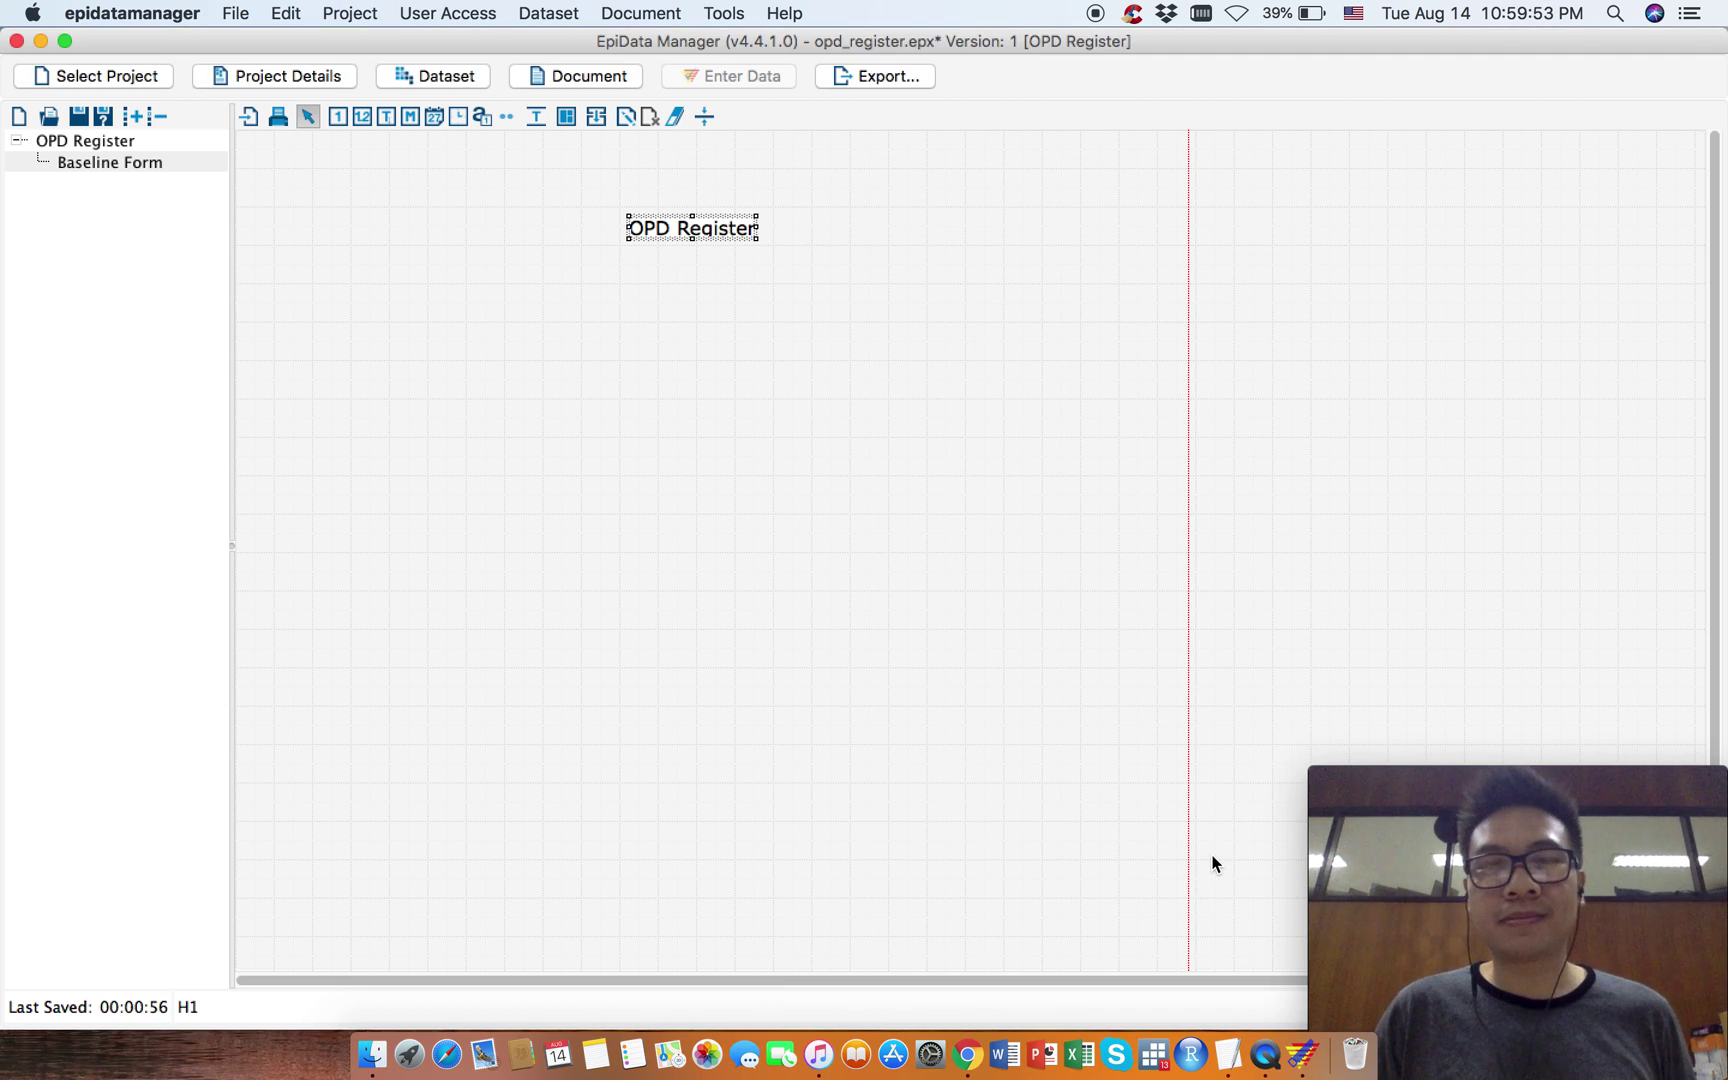
Step: Nudge the OPD Register heading higher on the form and save the project
left_click(777, 299)
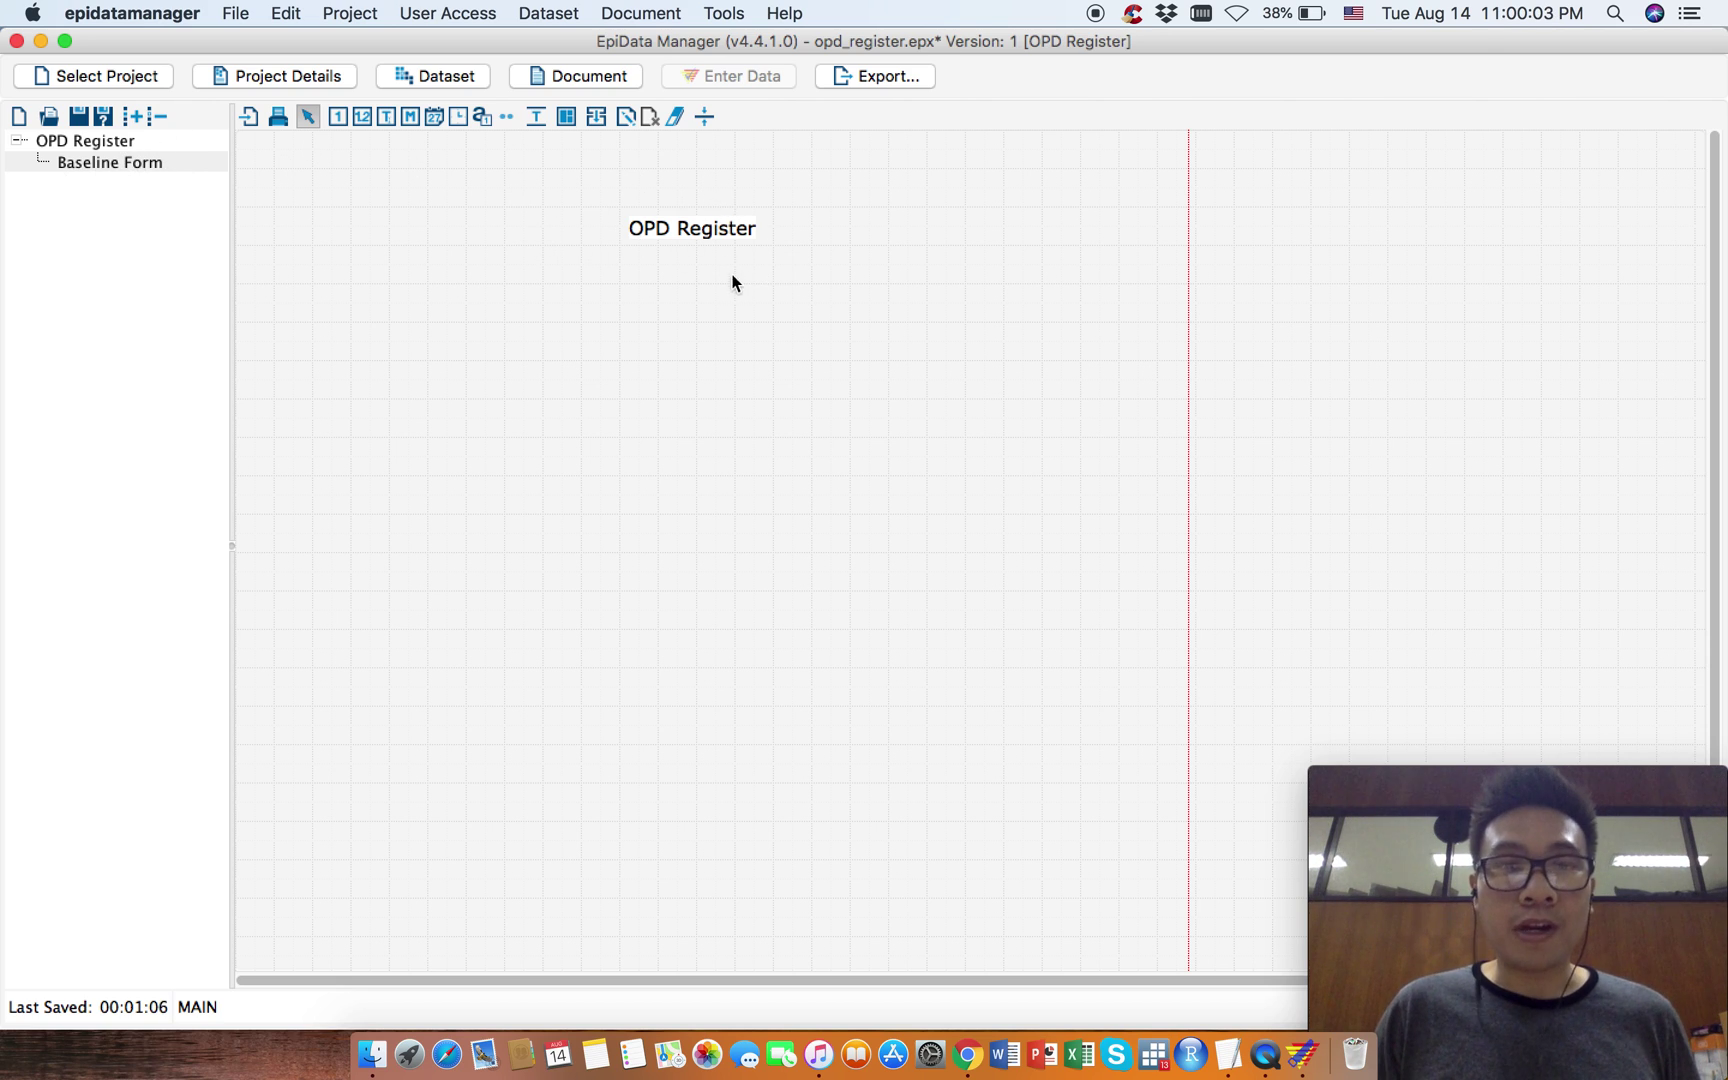
left_click_drag(711, 236, 727, 242)
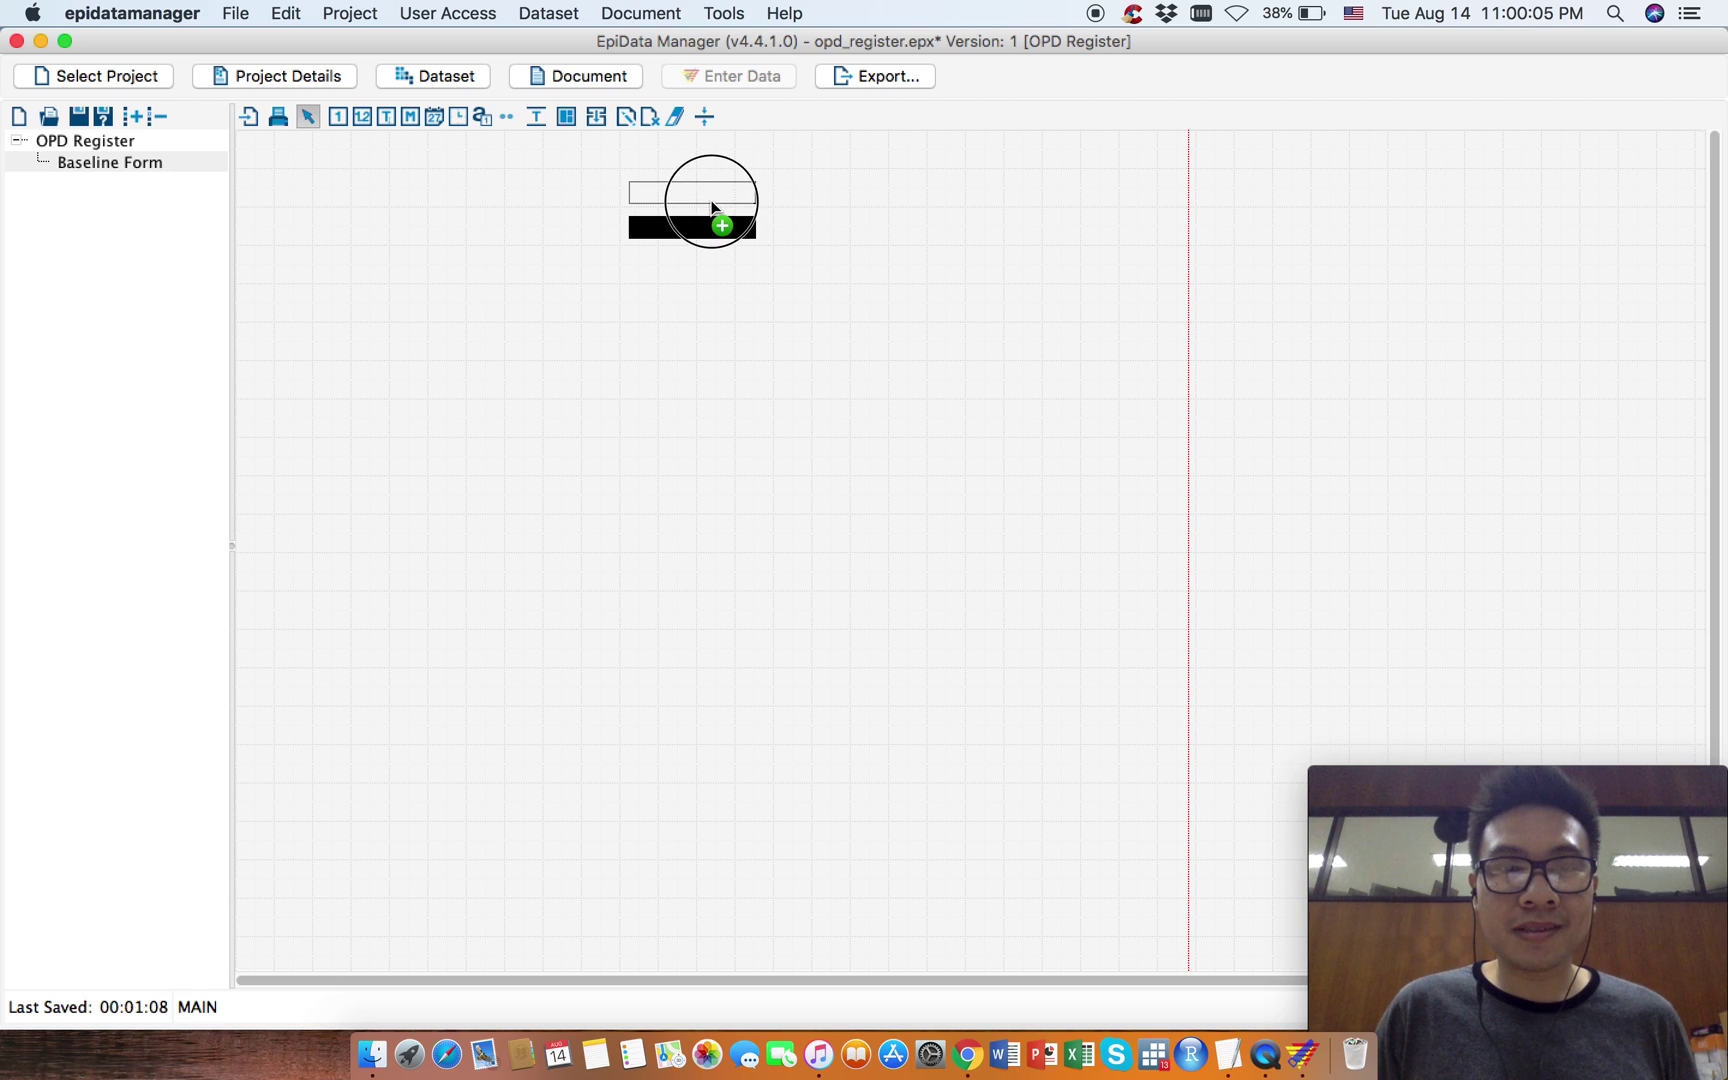
key("super+s")
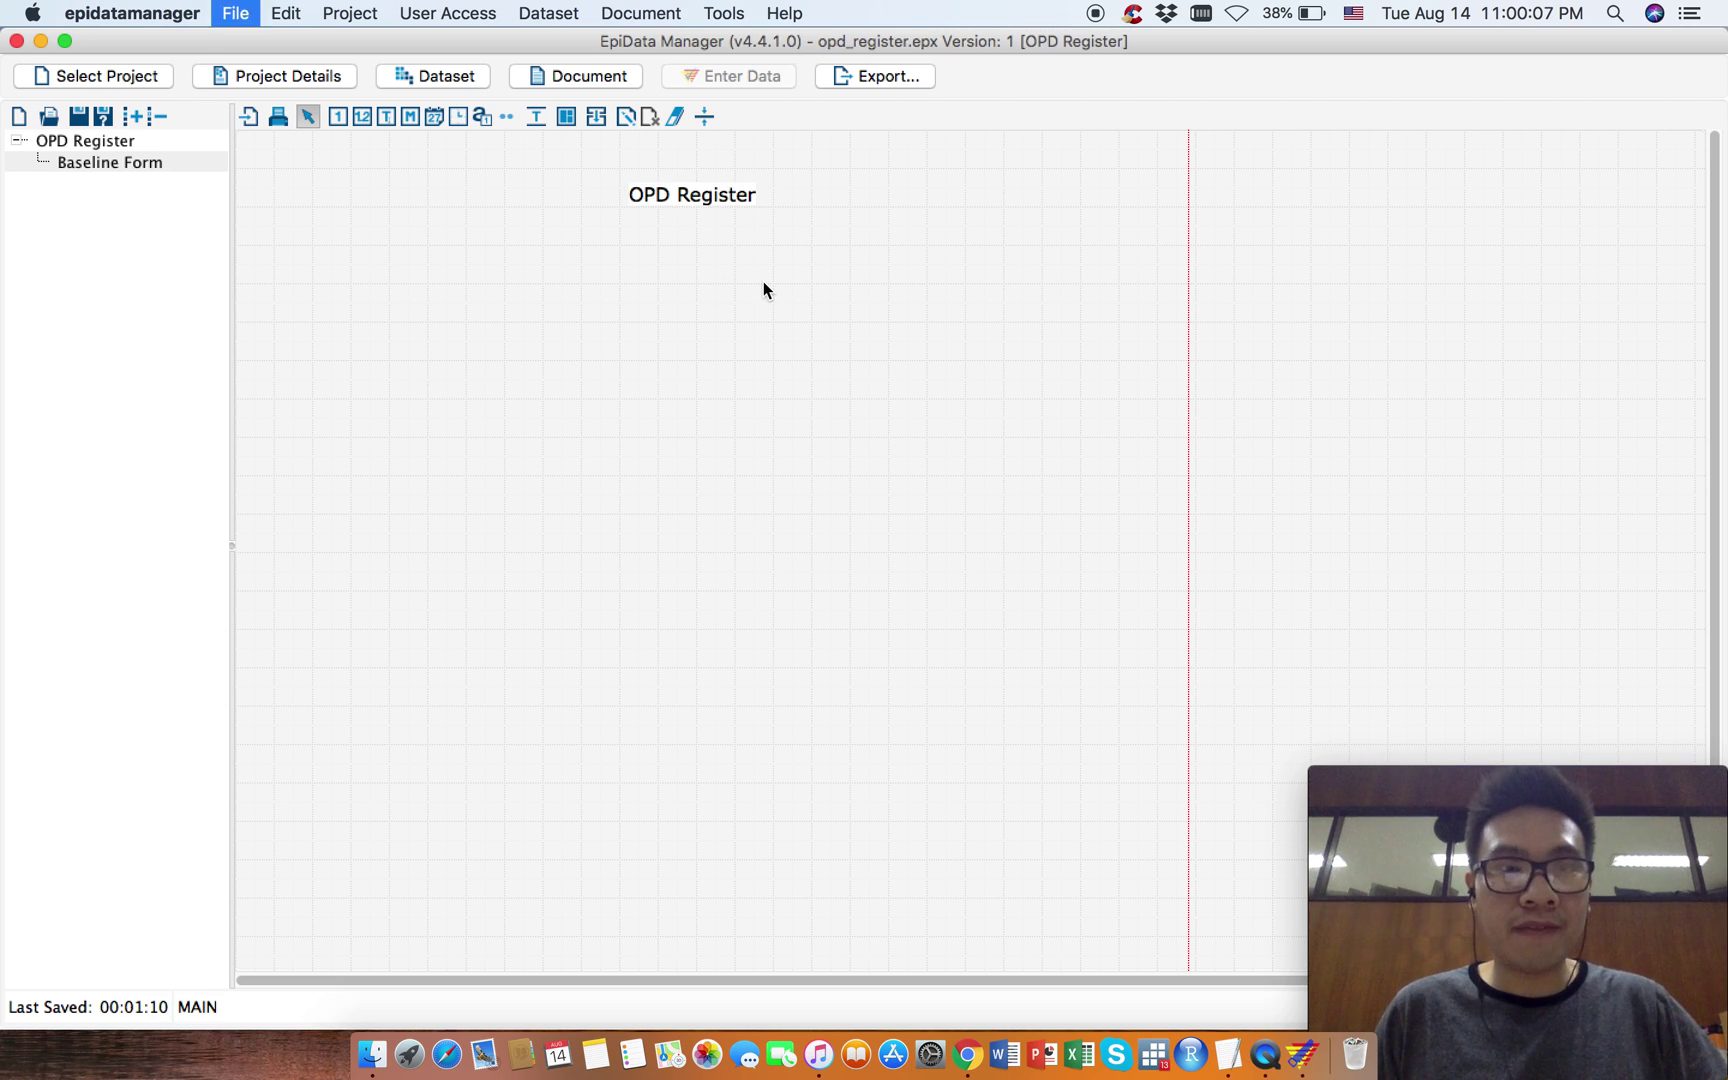